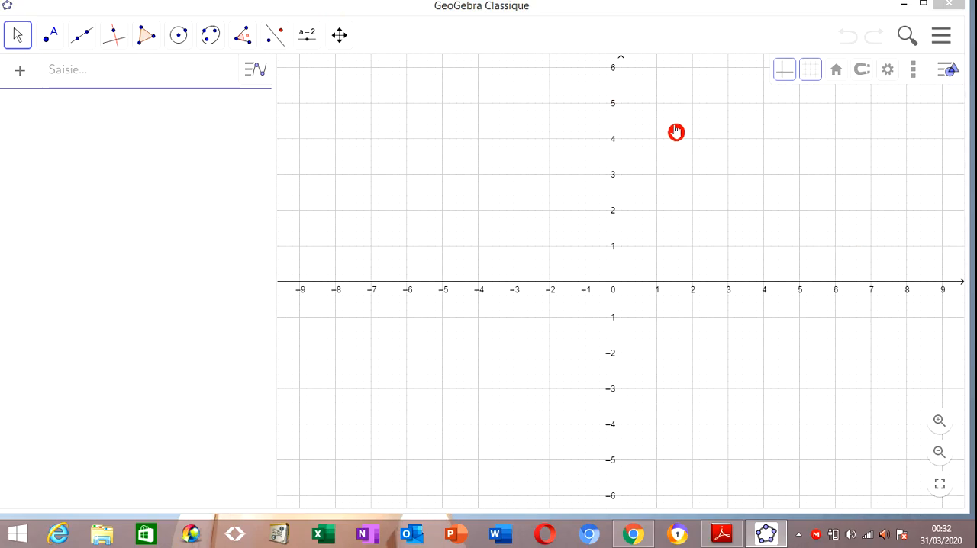
Create a number slider named h on the graph, ranging from 0 to 2 with an increment of 0.01
{"action": "left_click", "coordinate": [306, 34]}
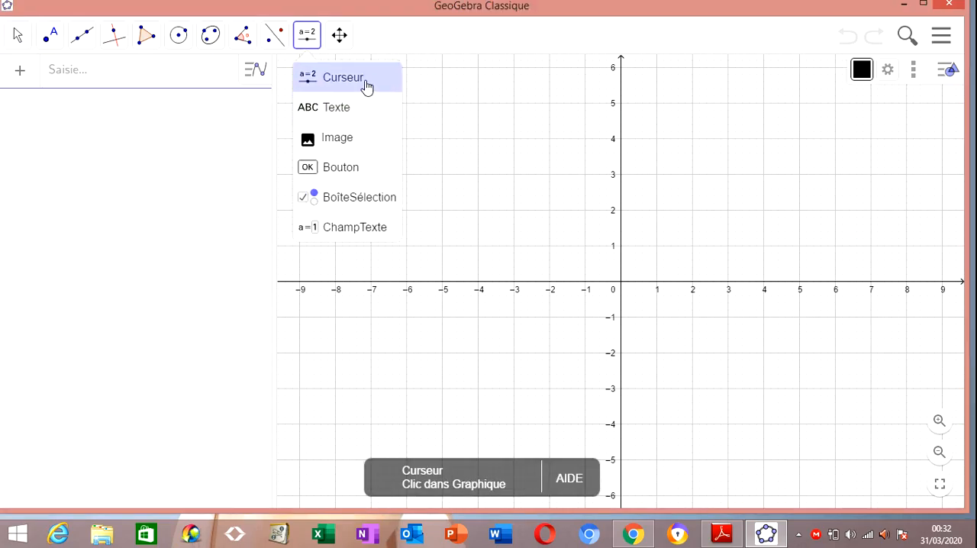
{"action": "left_click", "coordinate": [366, 86]}
{"action": "left_click", "coordinate": [437, 132]}
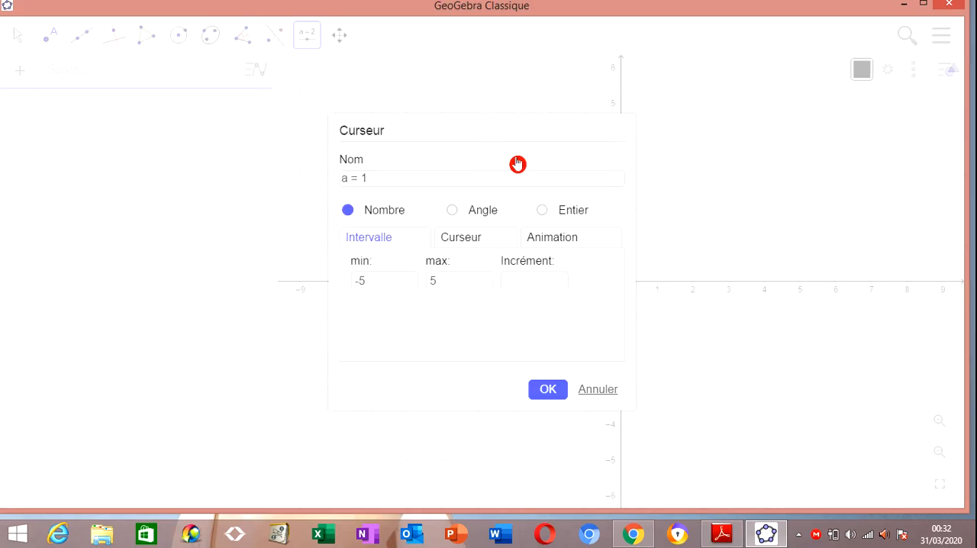
{"action": "left_click_drag", "start_coordinate": [382, 175], "coordinate": [333, 173]}
{"action": "type", "text": "n"}
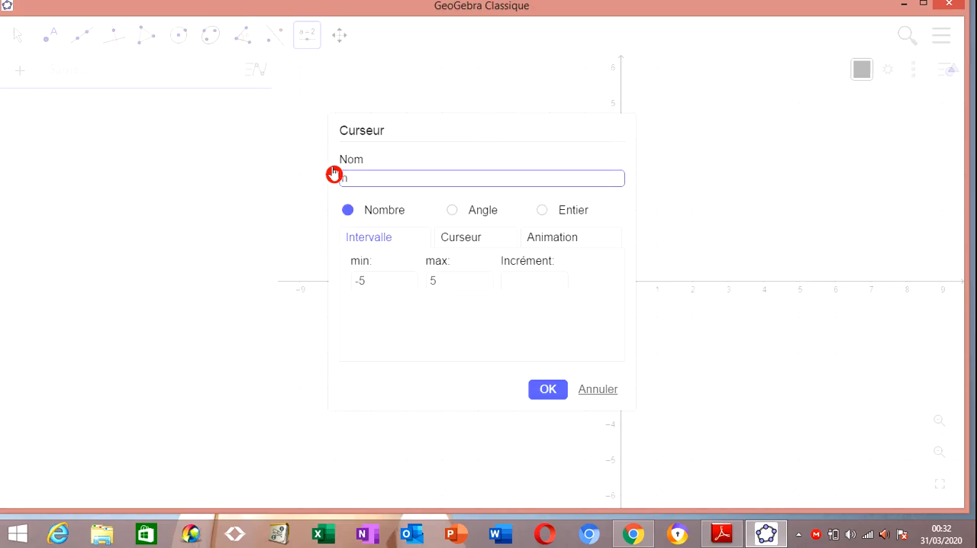
{"action": "left_click", "coordinate": [378, 280]}
{"action": "type", "text": "0"}
{"action": "left_click", "coordinate": [441, 279]}
{"action": "key", "text": "BackSpace"}
{"action": "type", "text": "2"}
{"action": "left_click", "coordinate": [521, 278]}
{"action": "type", "text": "0.01"}
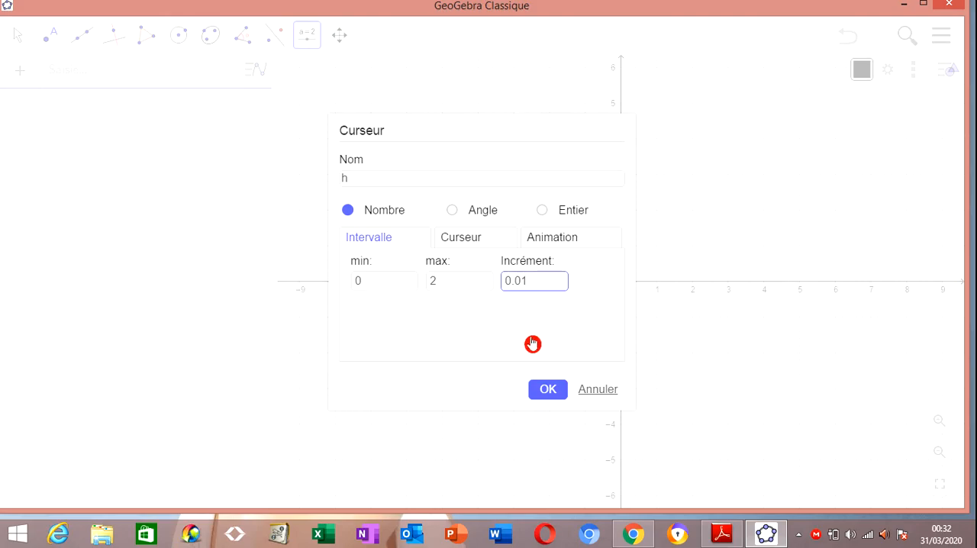
{"action": "left_click", "coordinate": [541, 391]}
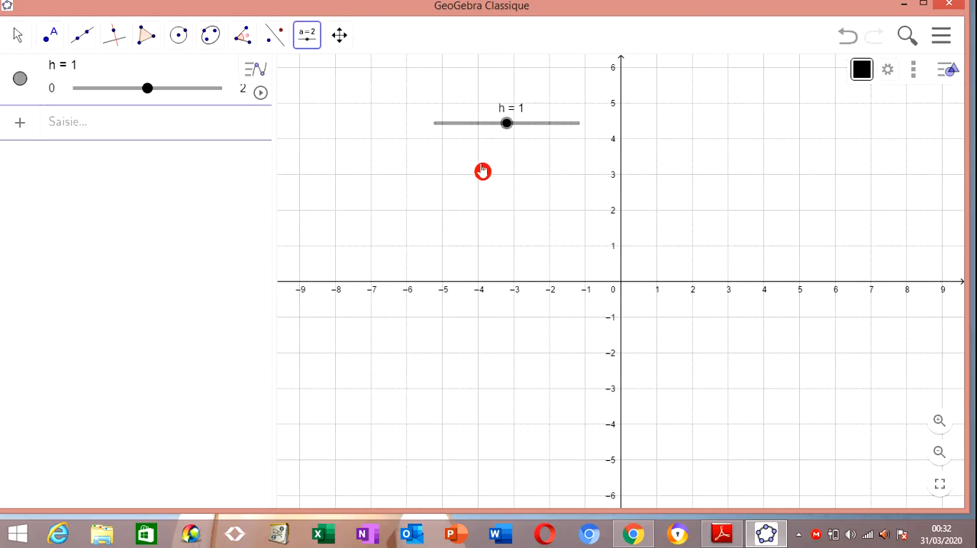
Create a number slider named v0 beneath the h slider, ranging from 0 to 15 with an increment of 0.01
{"action": "left_click", "coordinate": [483, 171]}
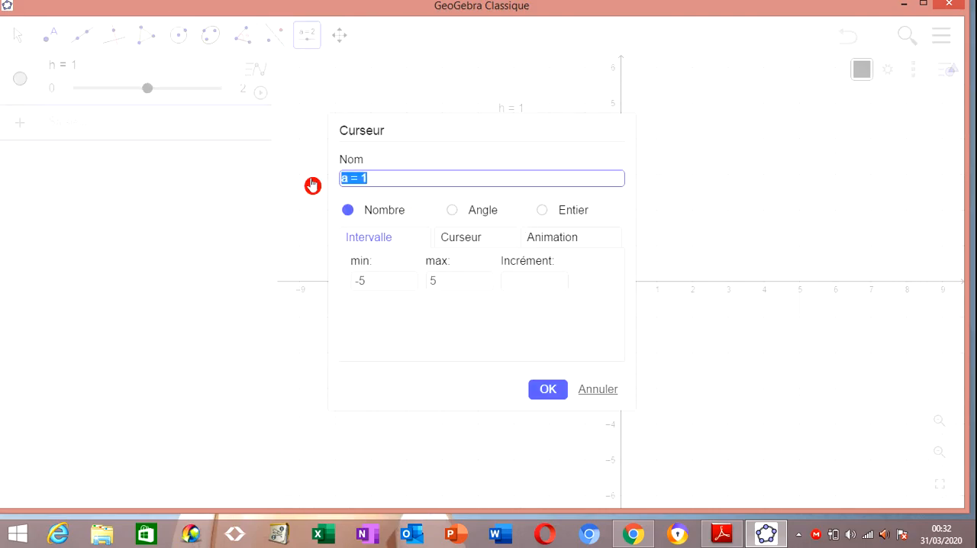
{"action": "type", "text": "v0"}
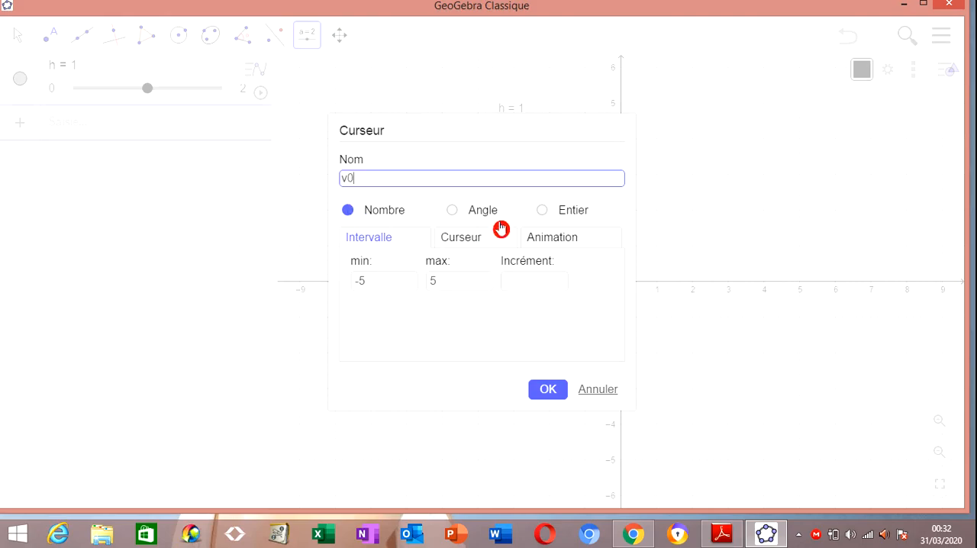
{"action": "left_click_drag", "start_coordinate": [394, 280], "coordinate": [341, 280]}
{"action": "type", "text": "0"}
{"action": "left_click", "coordinate": [453, 280]}
{"action": "type", "text": "1"}
{"action": "left_click", "coordinate": [516, 281]}
{"action": "type", "text": "0.01"}
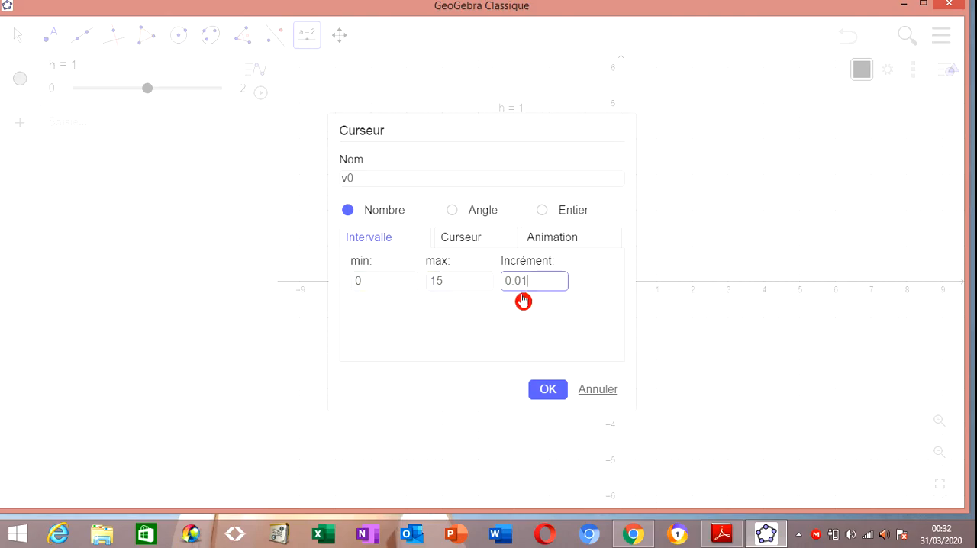
{"action": "left_click", "coordinate": [542, 395]}
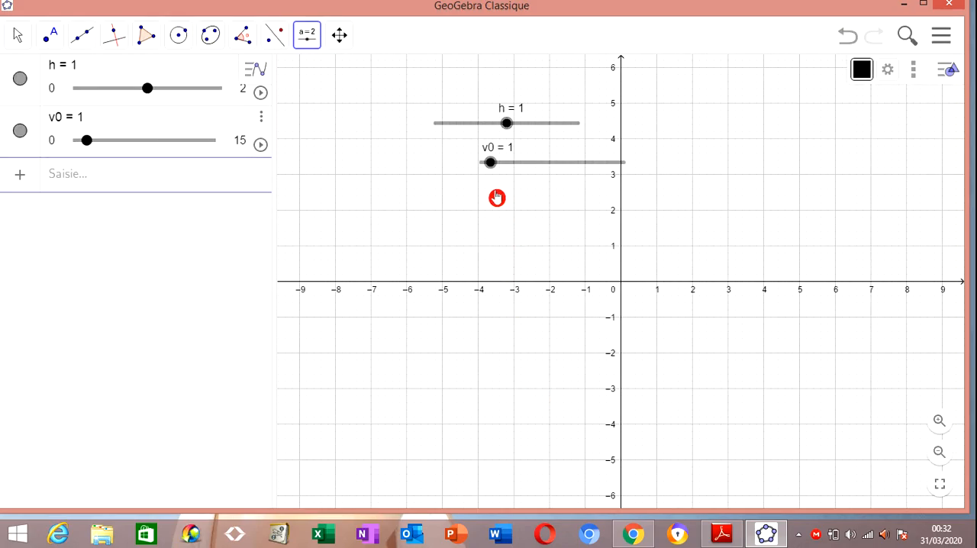
Create an angle slider named α beneath v0, ranging from 0° to 90° with an increment of 0.01°
{"action": "left_click", "coordinate": [494, 204]}
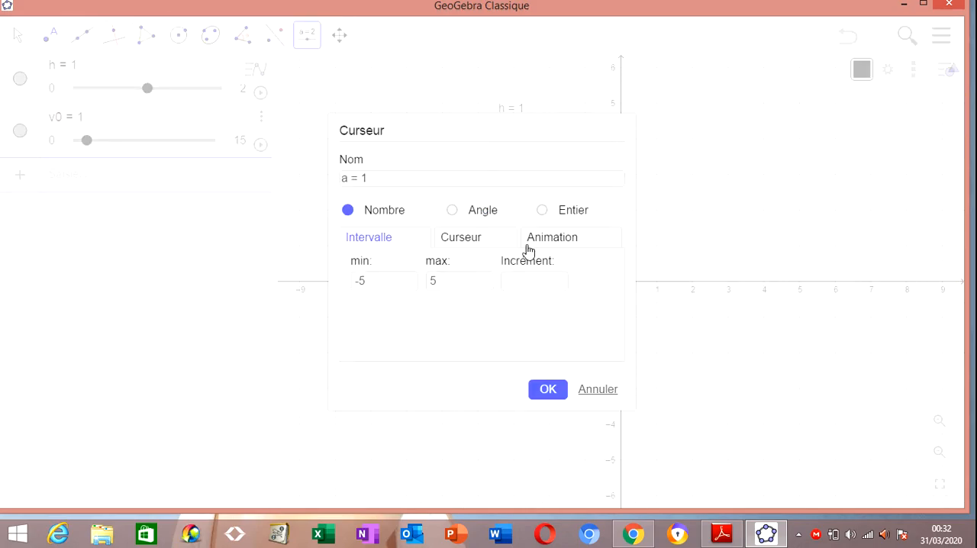
{"action": "left_click", "coordinate": [452, 212]}
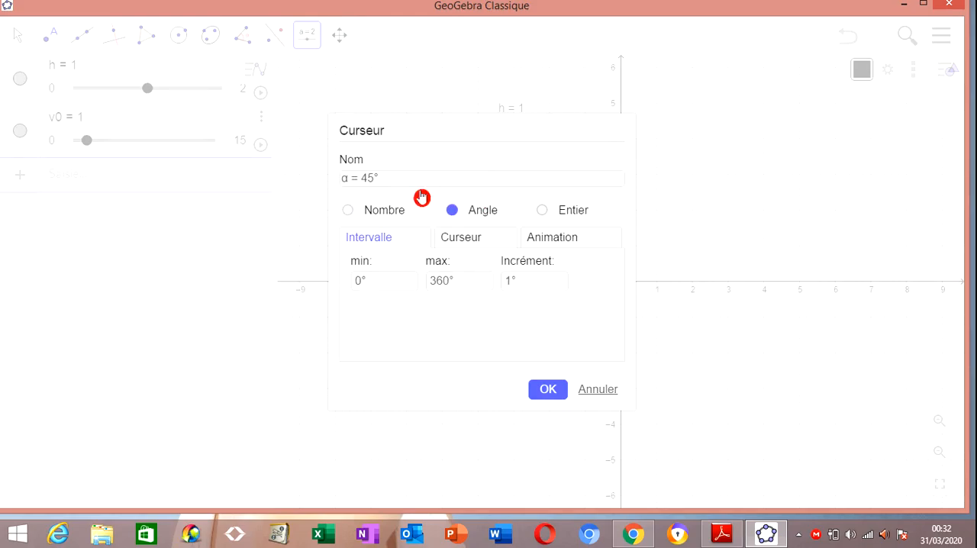
{"action": "left_click", "coordinate": [395, 178]}
{"action": "key", "text": "BackSpace"}
{"action": "key", "text": "BackSpace"}
{"action": "key", "text": "BackSpace"}
{"action": "key", "text": "BackSpace"}
{"action": "key", "text": "BackSpace"}
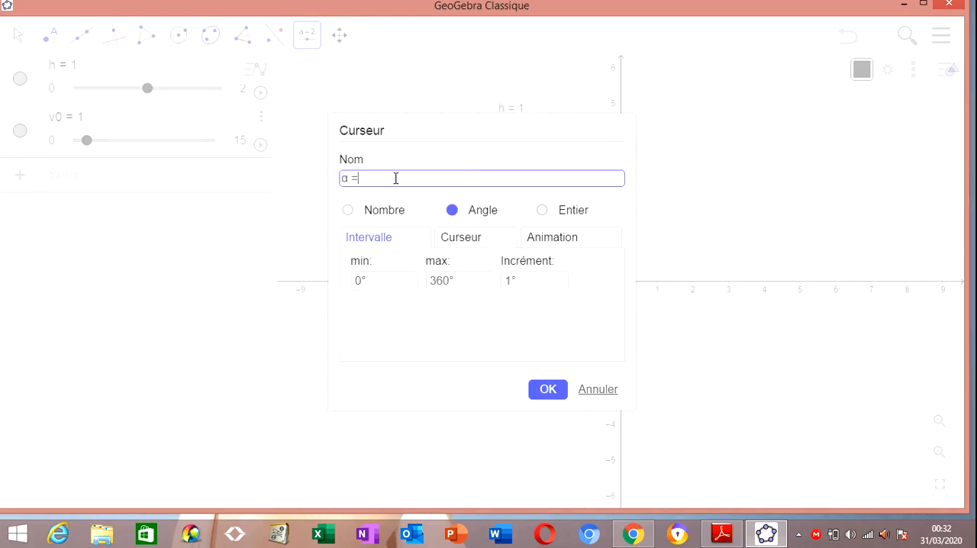
{"action": "double_click", "coordinate": [353, 177]}
{"action": "left_click", "coordinate": [397, 182]}
{"action": "left_click_drag", "start_coordinate": [450, 279], "coordinate": [420, 280]}
{"action": "type", "text": "90"}
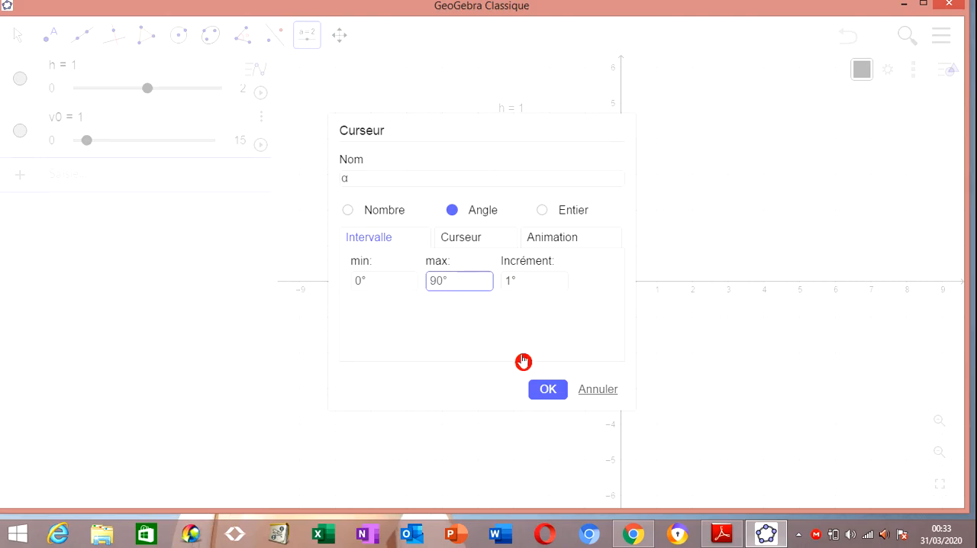
{"action": "left_click", "coordinate": [509, 280]}
{"action": "type", "text": "0.0"}
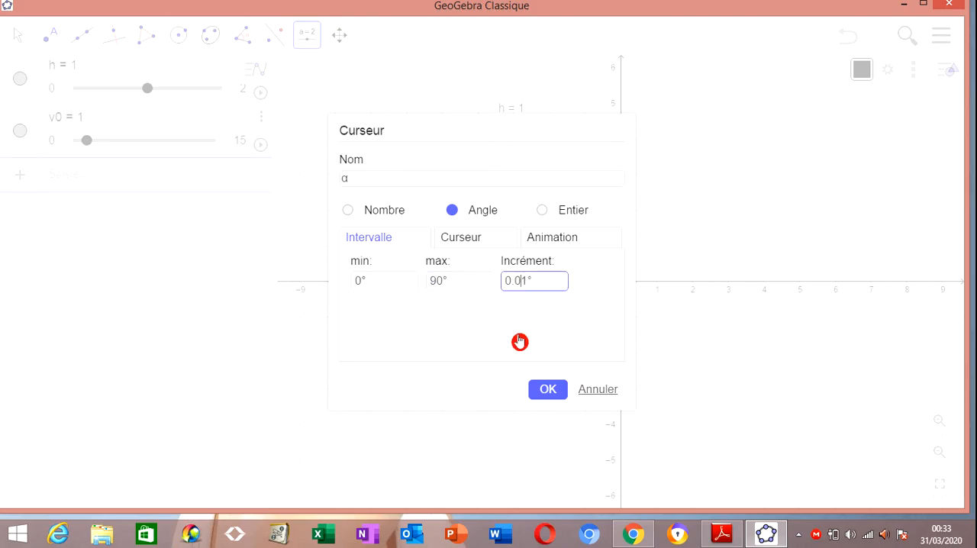
{"action": "left_click", "coordinate": [549, 390]}
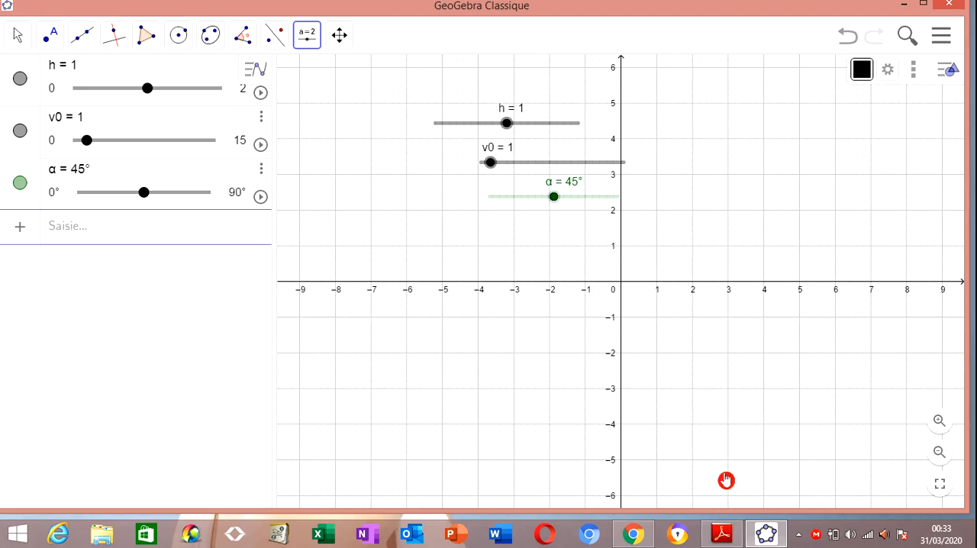
Consult the y(x) formula in formule meca utube.pdf in Adobe Reader and define a = 9.81/(2·v0²·cos²(α)) in GeoGebra
{"action": "left_click", "coordinate": [724, 534]}
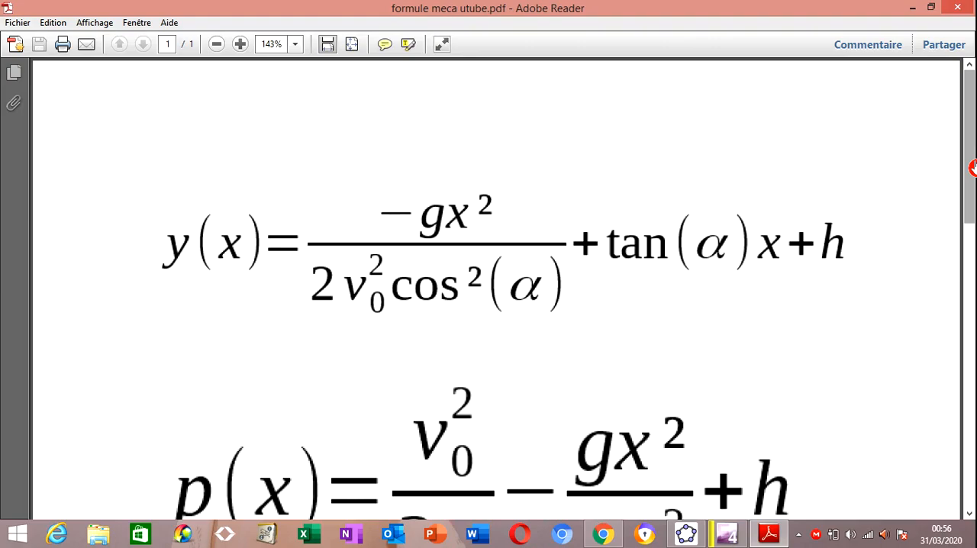
{"action": "left_click", "coordinate": [974, 168]}
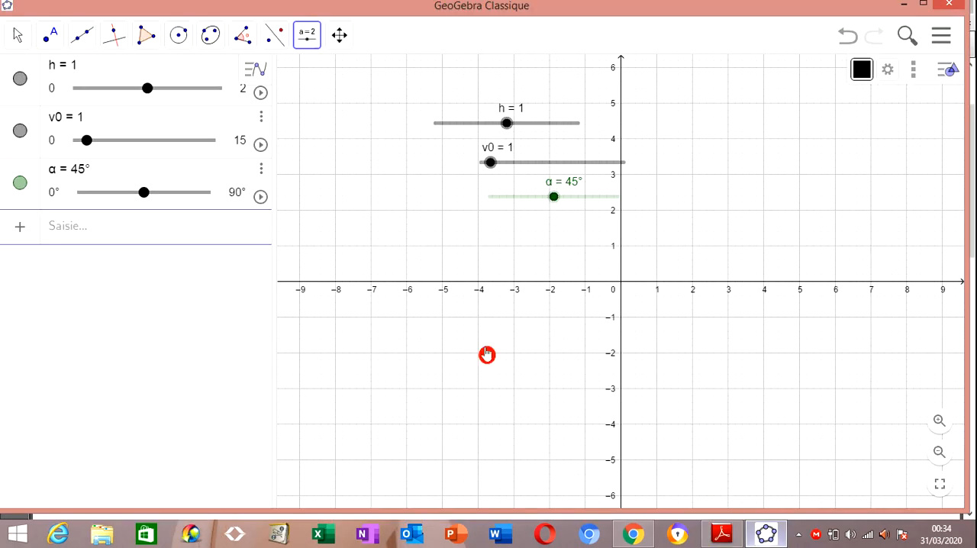
{"action": "left_click", "coordinate": [218, 236]}
{"action": "type", "text": "a="}
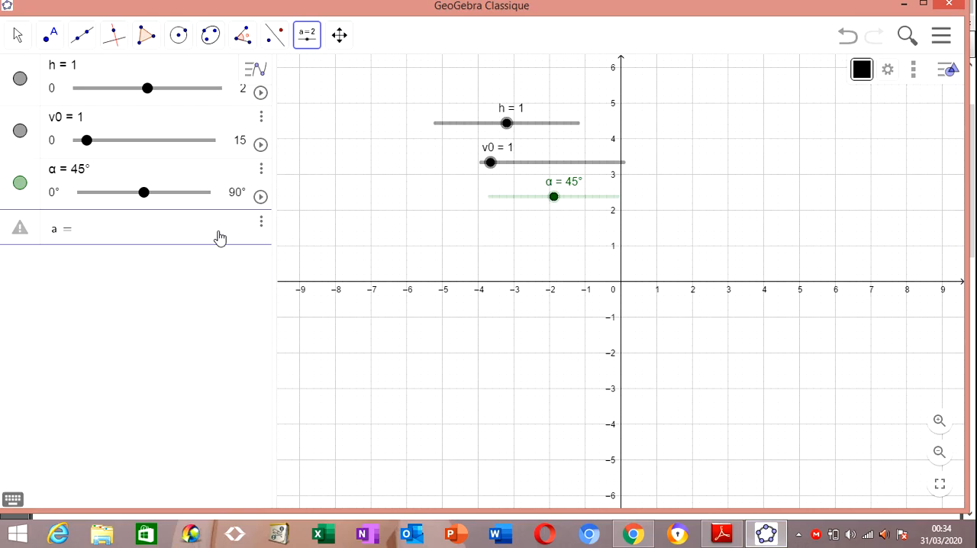
{"action": "type", "text": "9.81"}
{"action": "type", "text": "/"}
{"action": "type", "text": "2*"}
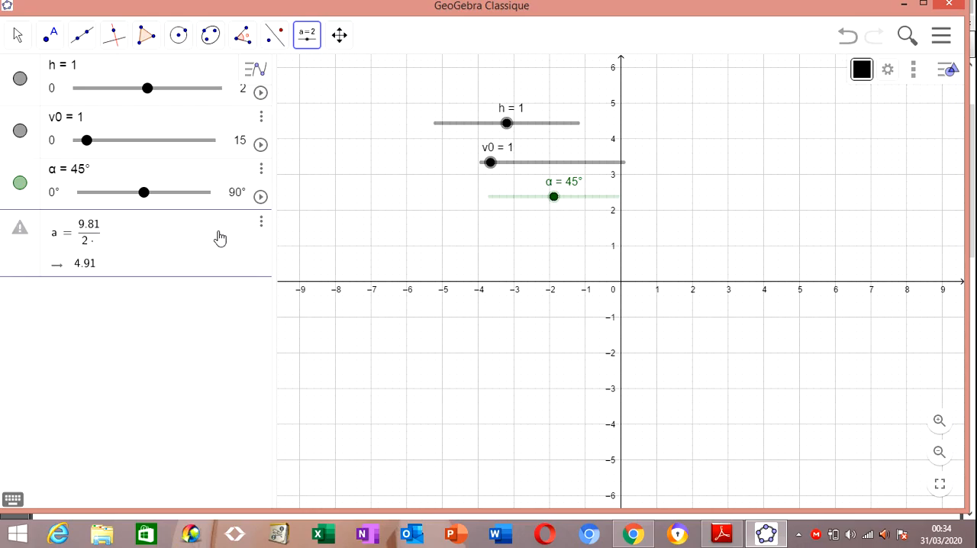
{"action": "type", "text": "v0^2"}
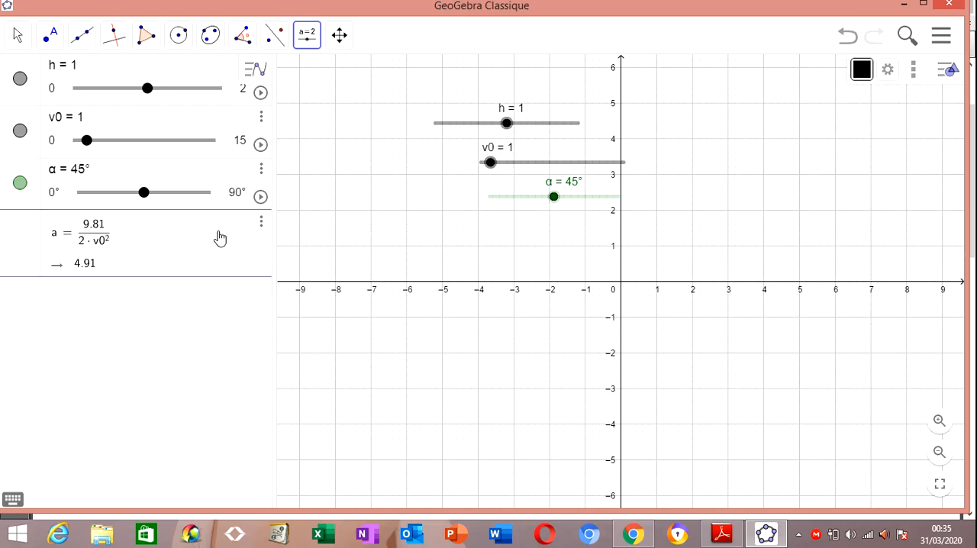
{"action": "type", "text": "*"}
{"action": "type", "text": "cos"}
{"action": "key", "text": "Escape"}
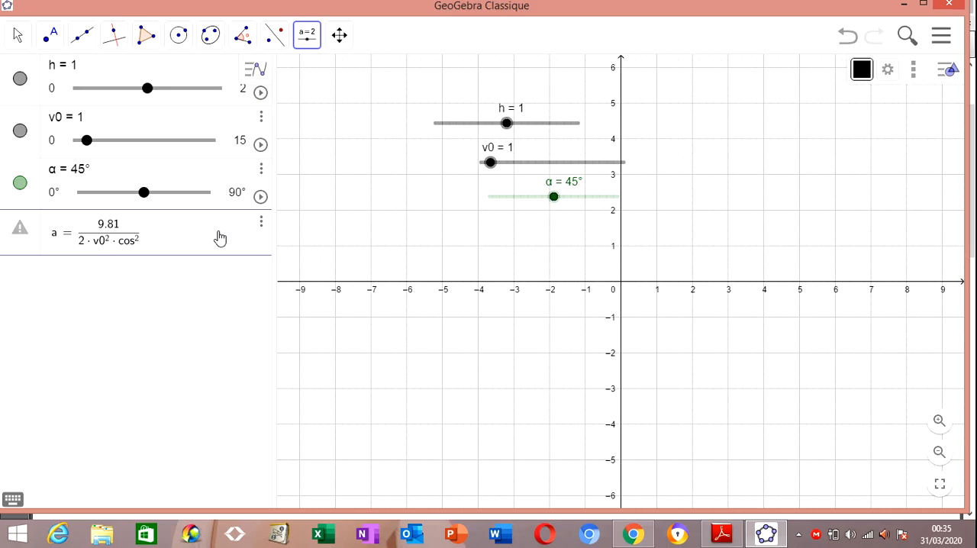
{"action": "type", "text": "²("}
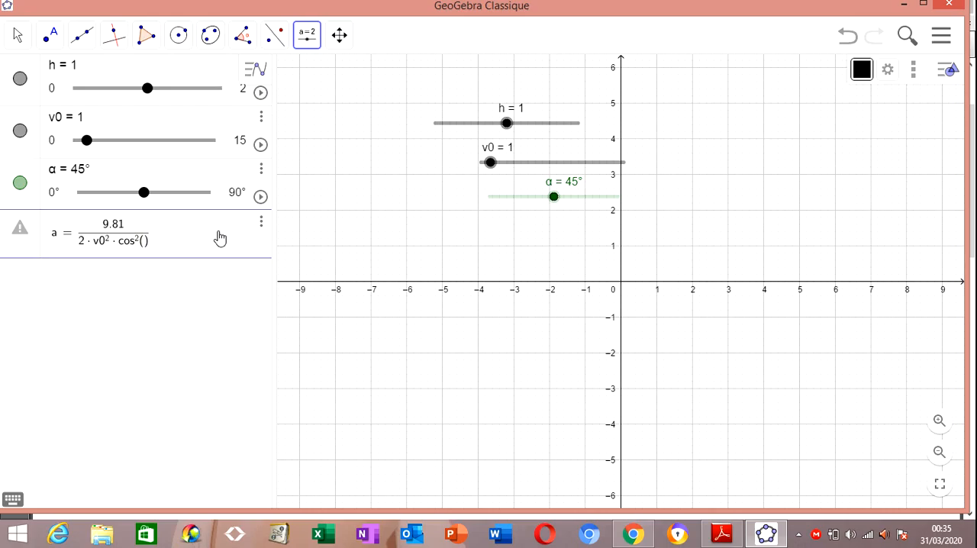
{"action": "type", "text": "α"}
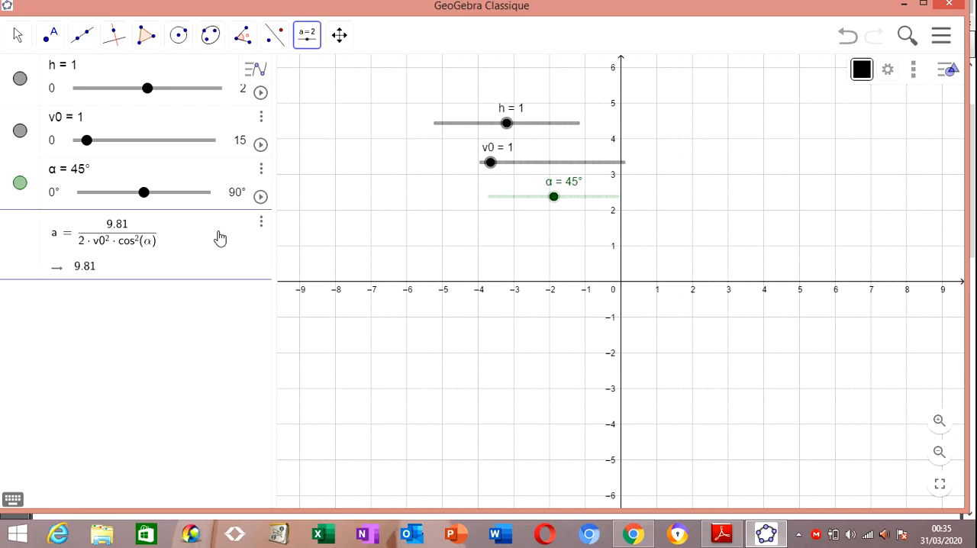
{"action": "key", "text": "Return"}
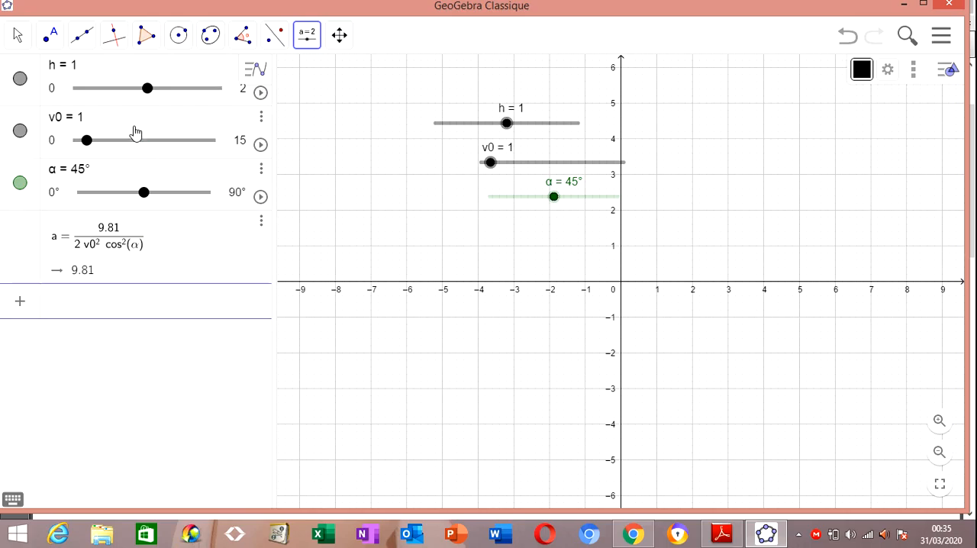
Adjust the sliders to v0 = 2.64, α = 34.39° and h = 1.56, discarding any extra slider creation
{"action": "mouse_move", "coordinate": [87, 141]}
{"action": "left_mouse_down"}
{"action": "mouse_move", "coordinate": [150, 144]}
{"action": "mouse_move", "coordinate": [140, 155]}
{"action": "mouse_move", "coordinate": [101, 152]}
{"action": "left_mouse_up"}
{"action": "mouse_move", "coordinate": [146, 199]}
{"action": "left_mouse_down"}
{"action": "mouse_move", "coordinate": [115, 198]}
{"action": "mouse_move", "coordinate": [154, 198]}
{"action": "mouse_move", "coordinate": [131, 198]}
{"action": "left_mouse_up"}
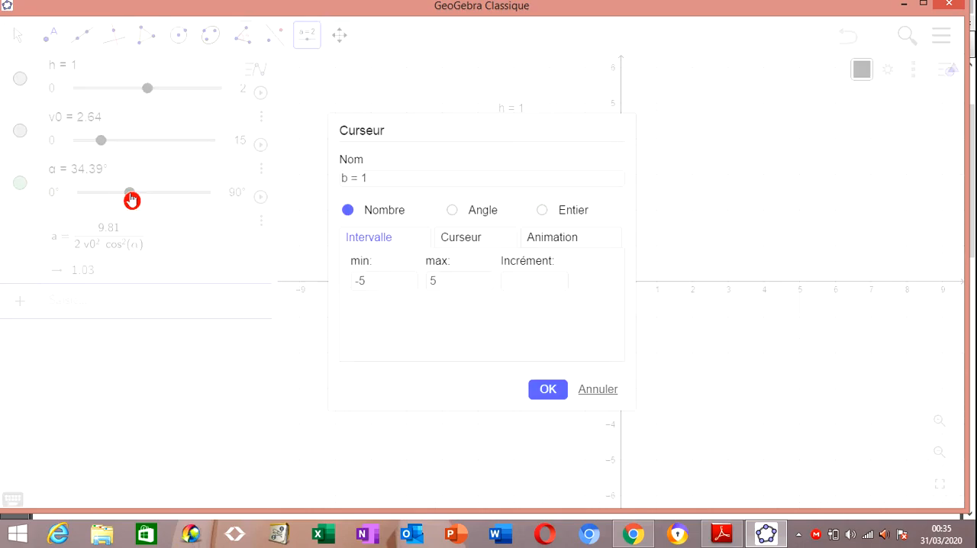
{"action": "left_click", "coordinate": [603, 392]}
{"action": "left_click", "coordinate": [29, 45]}
{"action": "left_click", "coordinate": [48, 80]}
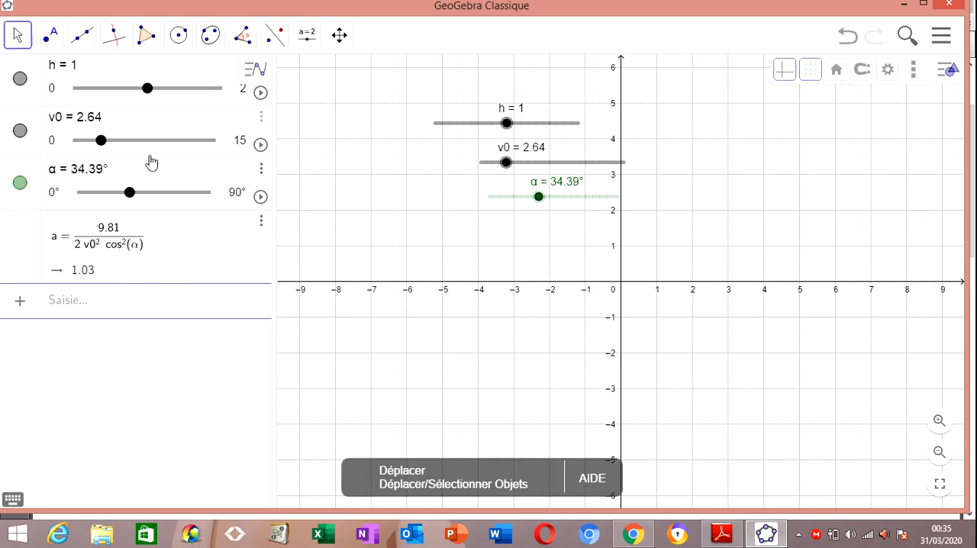
{"action": "left_click", "coordinate": [146, 89]}
{"action": "left_click_drag", "start_coordinate": [145, 91], "coordinate": [187, 90]}
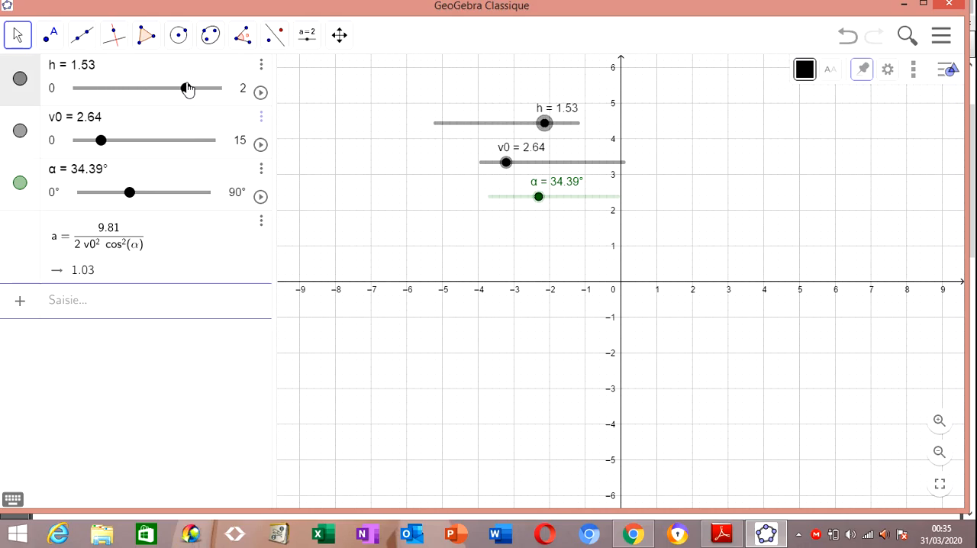
Define the remaining coefficients as b = tan(α) and c = h
{"action": "left_click", "coordinate": [107, 312]}
{"action": "type", "text": "b = tan("}
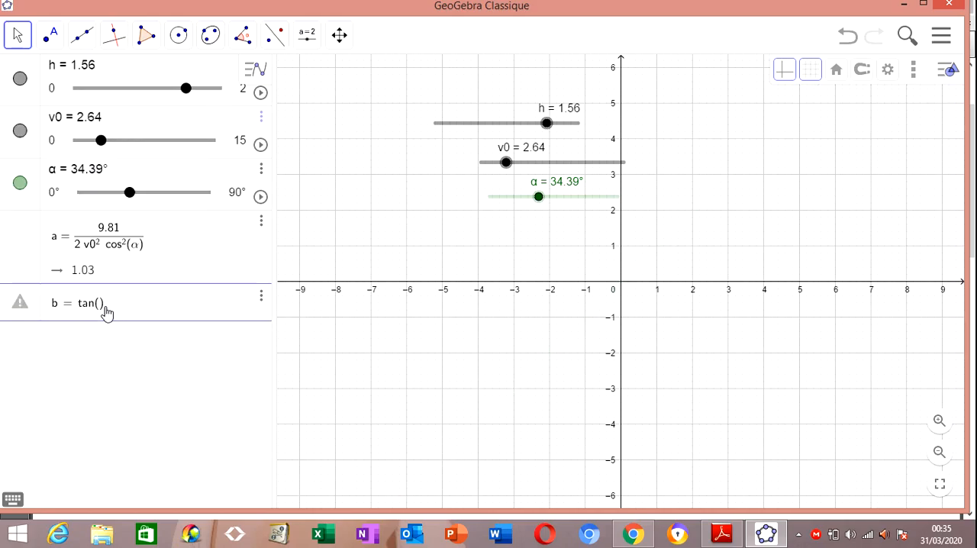
{"action": "type", "text": "α"}
{"action": "key", "text": "Return"}
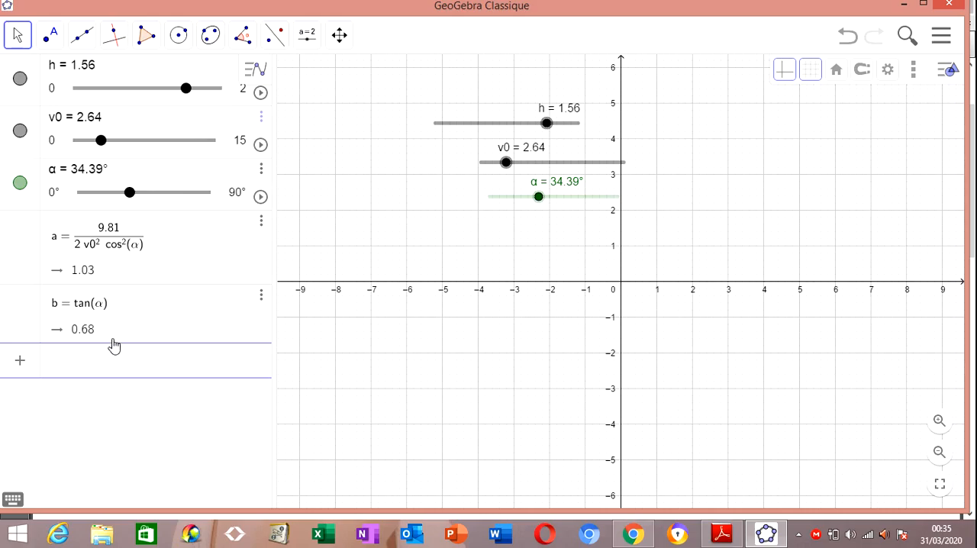
{"action": "type", "text": "c=h"}
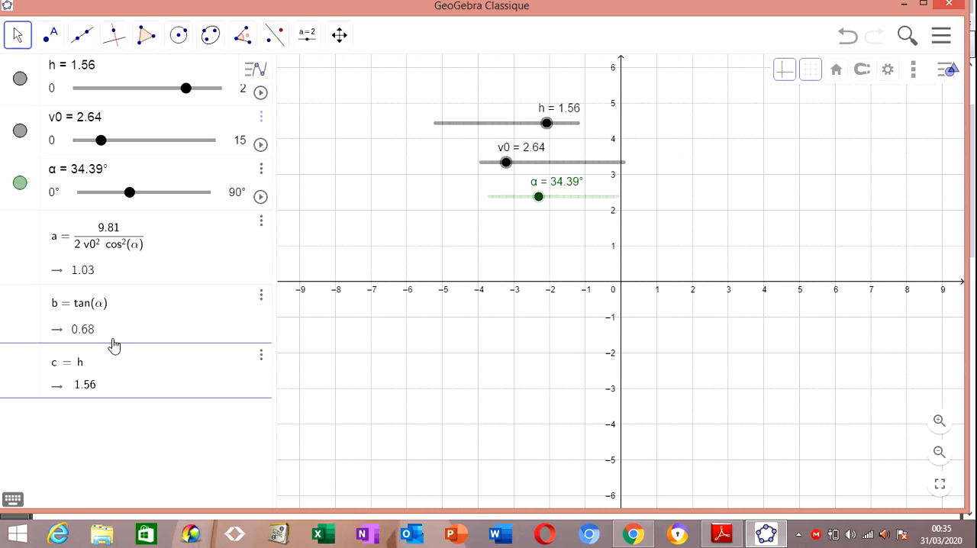
{"action": "key", "text": "Return"}
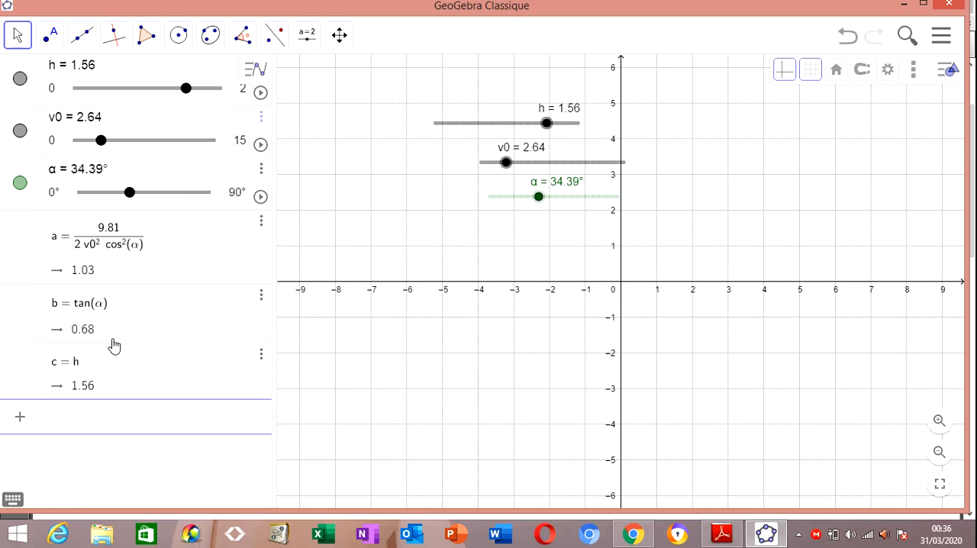
Stack the h, v0 and α sliders in the graph's first quadrant, from about x = 12 to 16 and y = 3 to 5
{"action": "left_click_drag", "start_coordinate": [738, 219], "coordinate": [490, 250]}
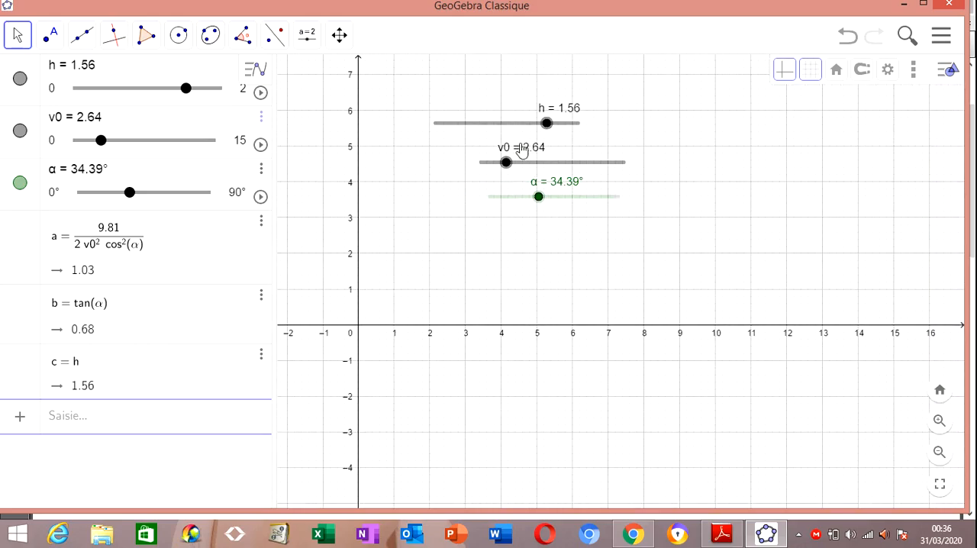
{"action": "left_click_drag", "start_coordinate": [519, 127], "coordinate": [857, 149]}
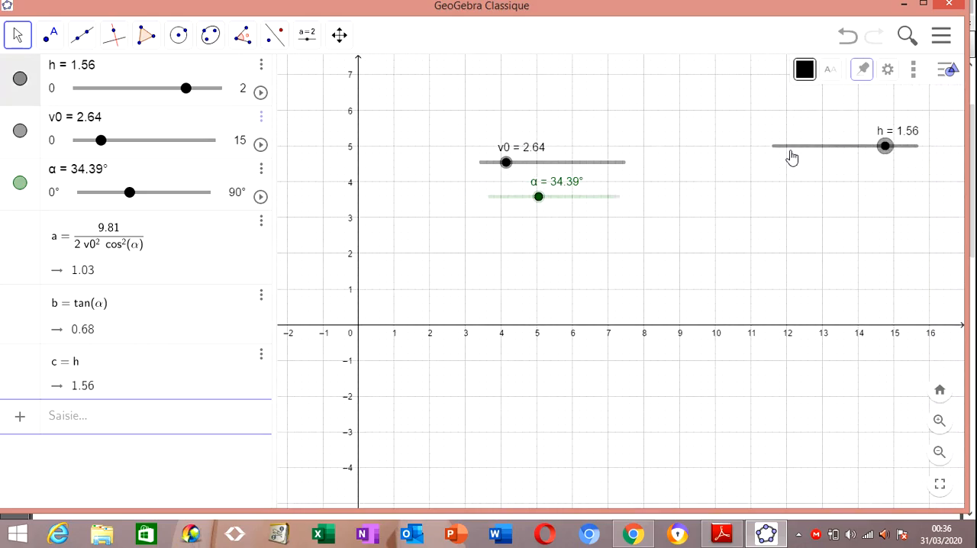
{"action": "left_click_drag", "start_coordinate": [612, 166], "coordinate": [901, 189]}
{"action": "left_click_drag", "start_coordinate": [606, 201], "coordinate": [883, 226]}
{"action": "left_click", "coordinate": [753, 306]}
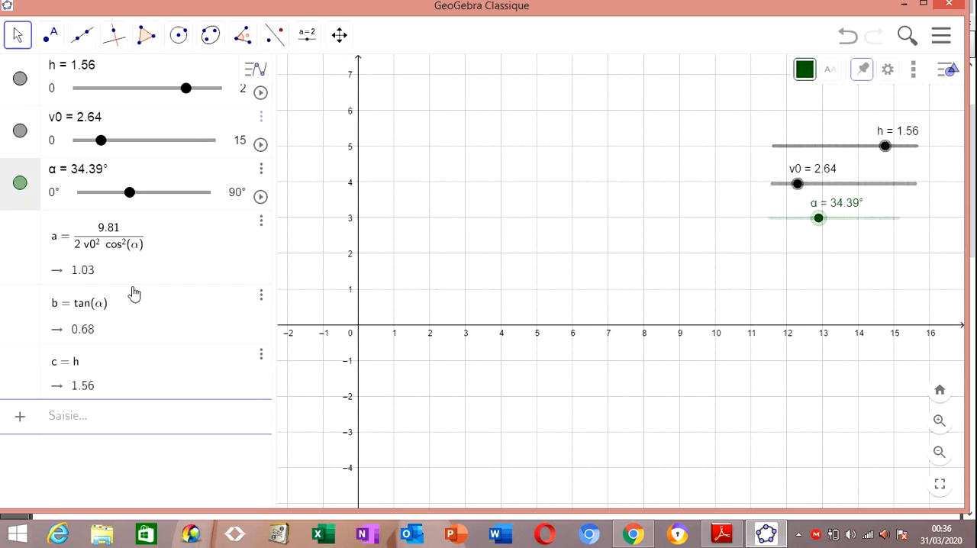
Consult the y(x) formula in formule meca utube.pdf in Adobe Reader and define f(x) = -a·x² + b·x + c in GeoGebra
{"action": "left_click", "coordinate": [106, 418]}
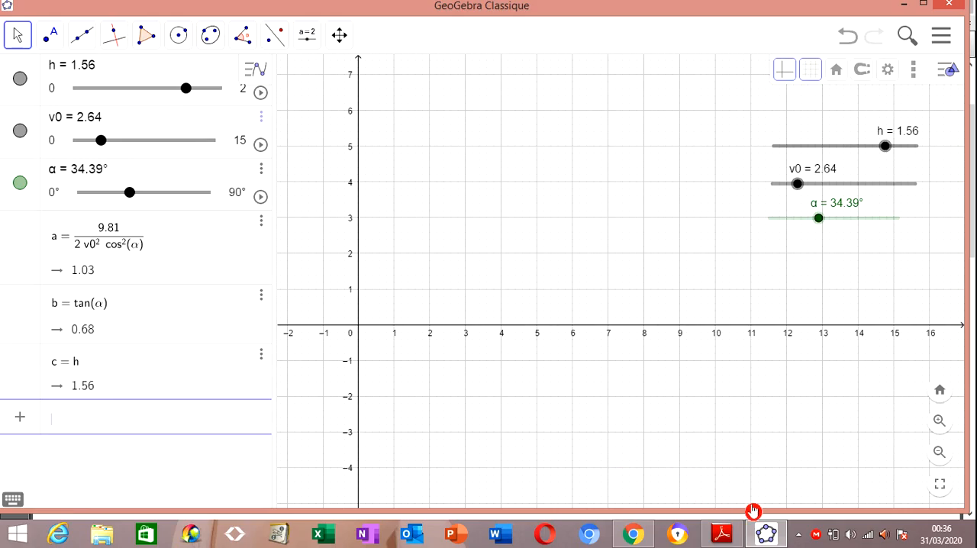
{"action": "left_click", "coordinate": [724, 533]}
{"action": "left_click_drag", "start_coordinate": [972, 176], "coordinate": [972, 224]}
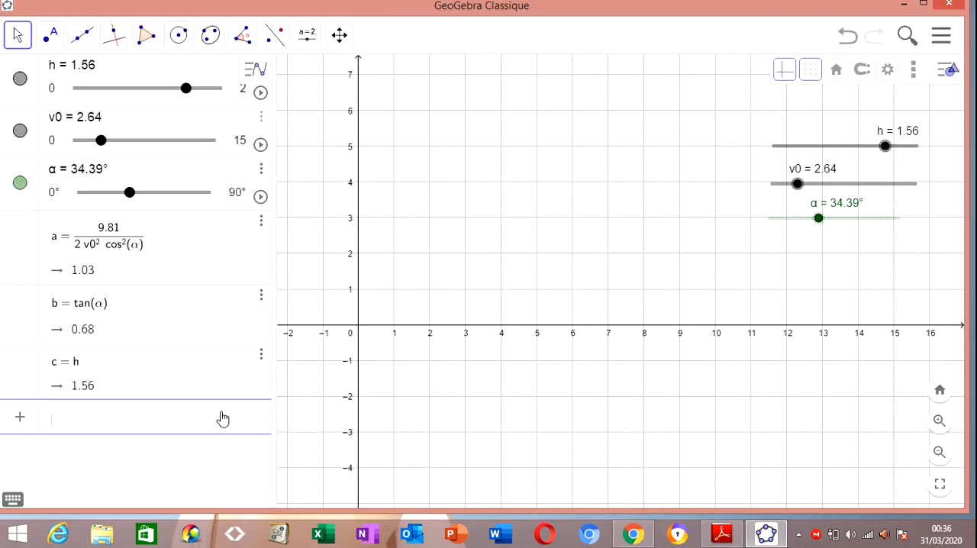
{"action": "type", "text": "f(x)"}
{"action": "type", "text": "=-a*x^2"}
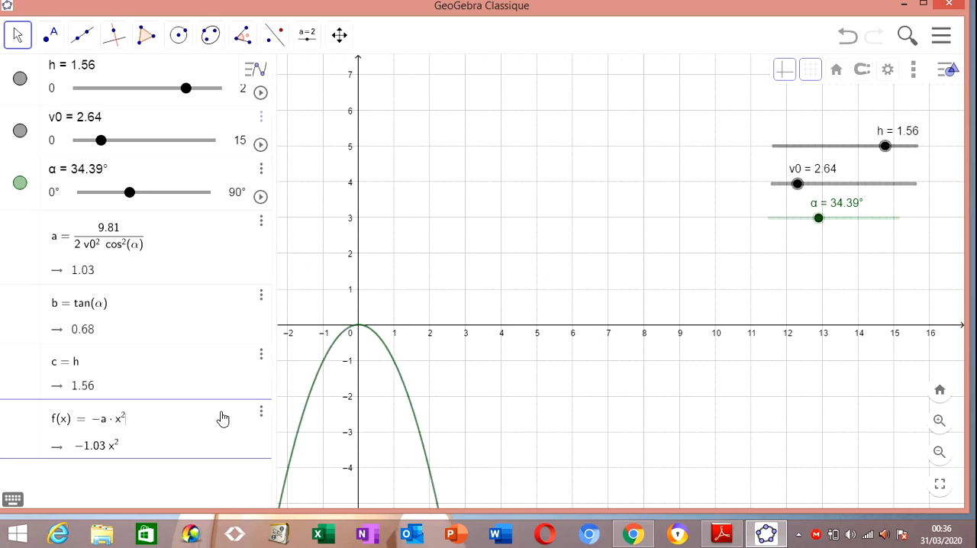
{"action": "type", "text": "+"}
{"action": "type", "text": "b*x"}
{"action": "type", "text": "+"}
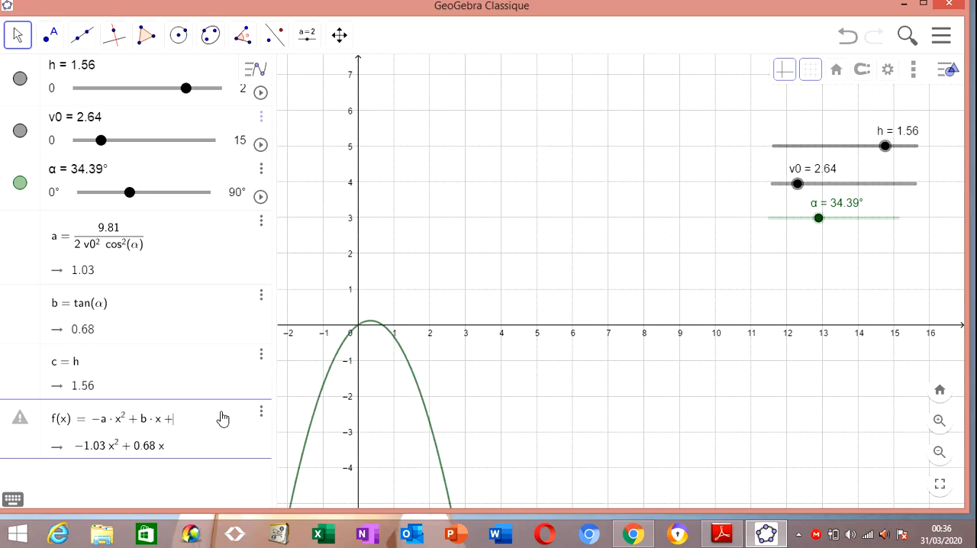
{"action": "type", "text": "c"}
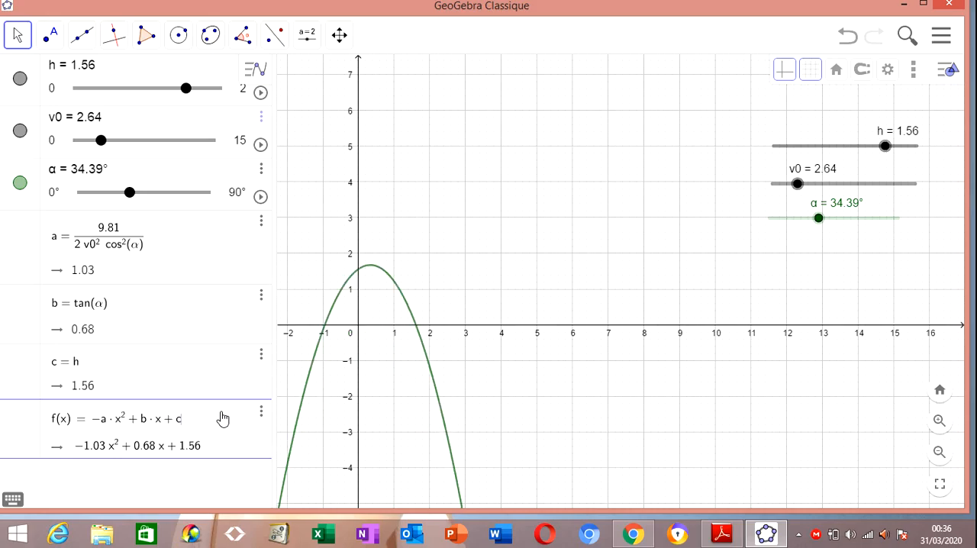
{"action": "key", "text": "Return"}
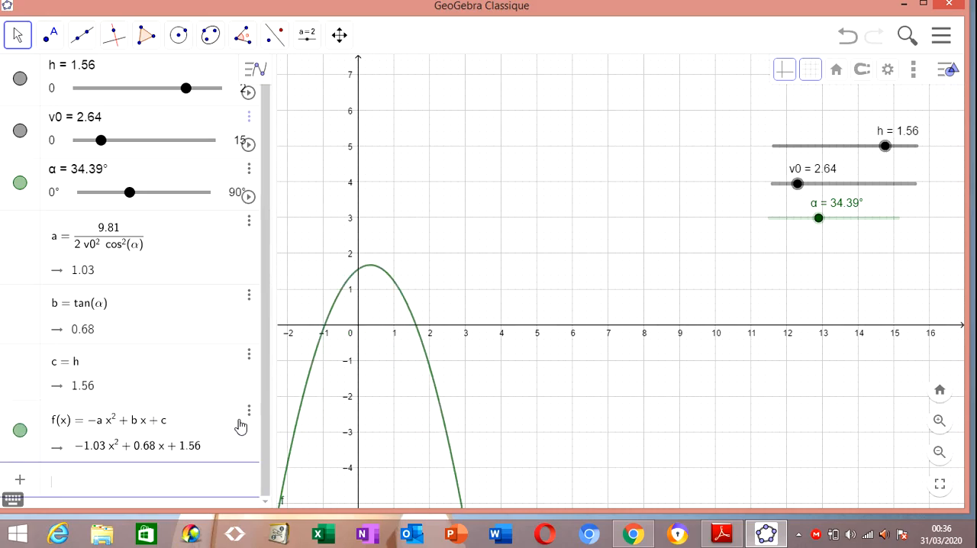
Restrict the function f to the interval 0 ≤ x ≤ 50
{"action": "left_click_drag", "start_coordinate": [434, 288], "coordinate": [499, 221]}
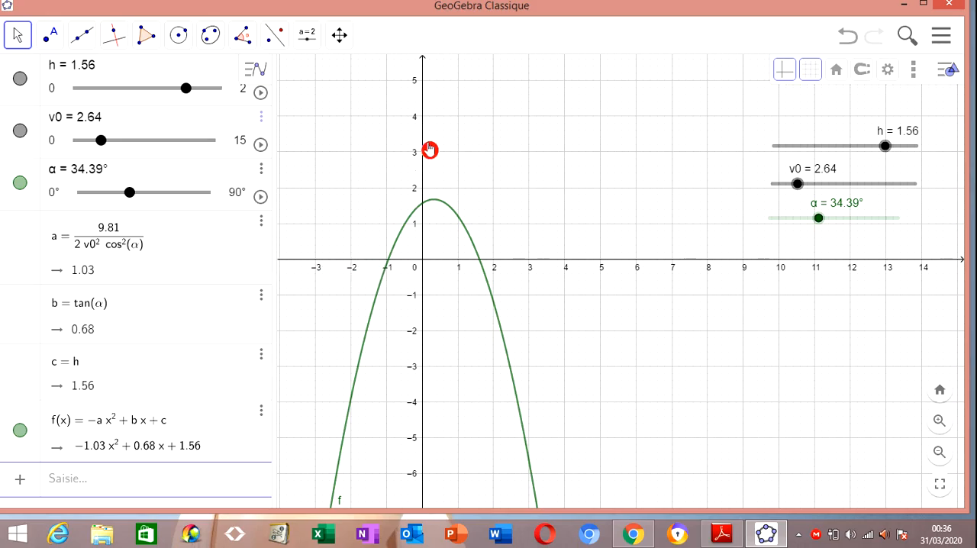
{"action": "left_click", "coordinate": [158, 441]}
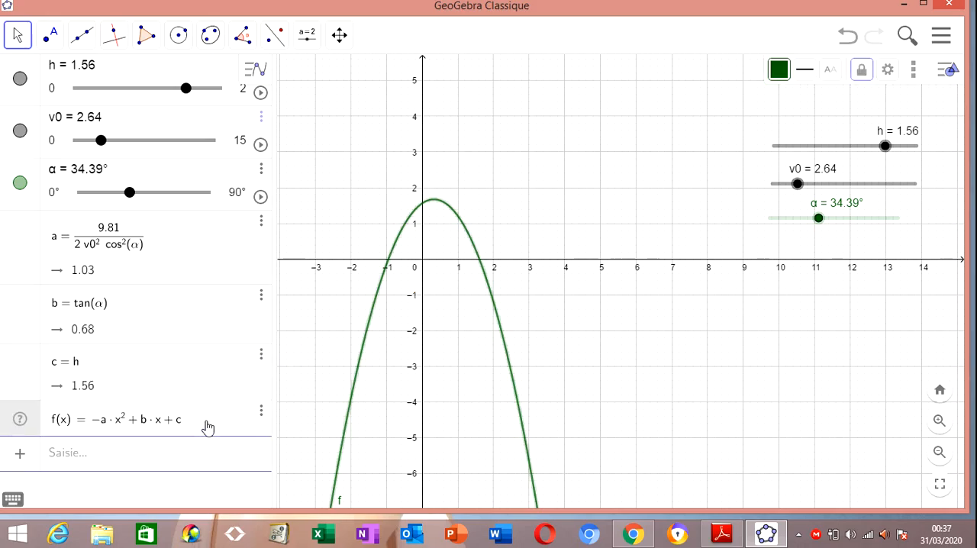
{"action": "type", "text": ","}
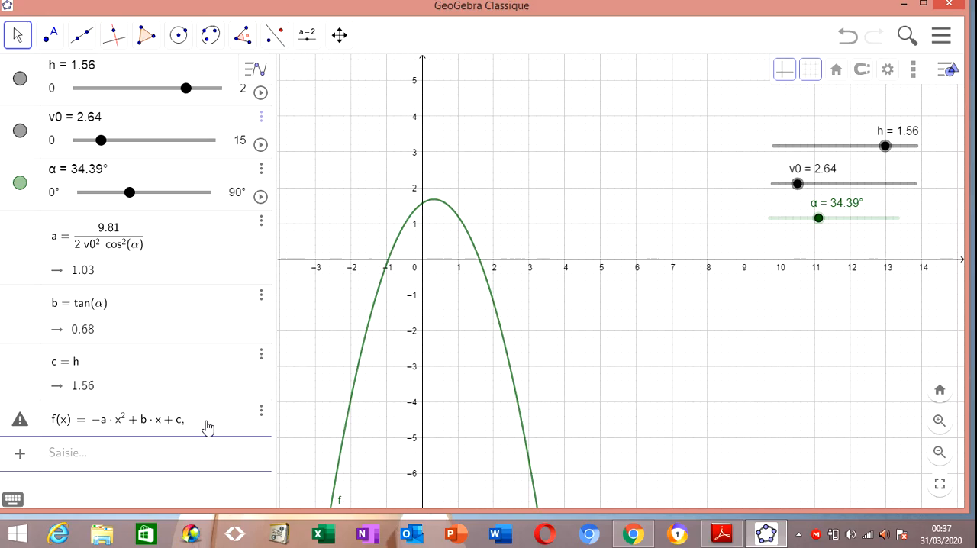
{"action": "type", "text": "0"}
{"action": "type", "text": "<="}
{"action": "type", "text": "x"}
{"action": "type", "text": "<="}
{"action": "type", "text": "50"}
{"action": "key", "text": "Return"}
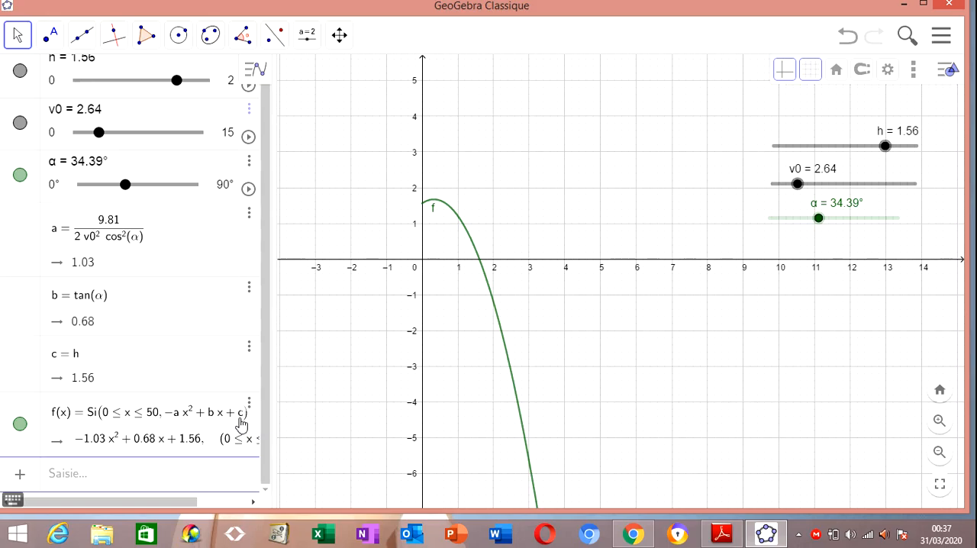
{"action": "left_click", "coordinate": [270, 378]}
{"action": "left_click", "coordinate": [262, 386]}
{"action": "left_click", "coordinate": [267, 386]}
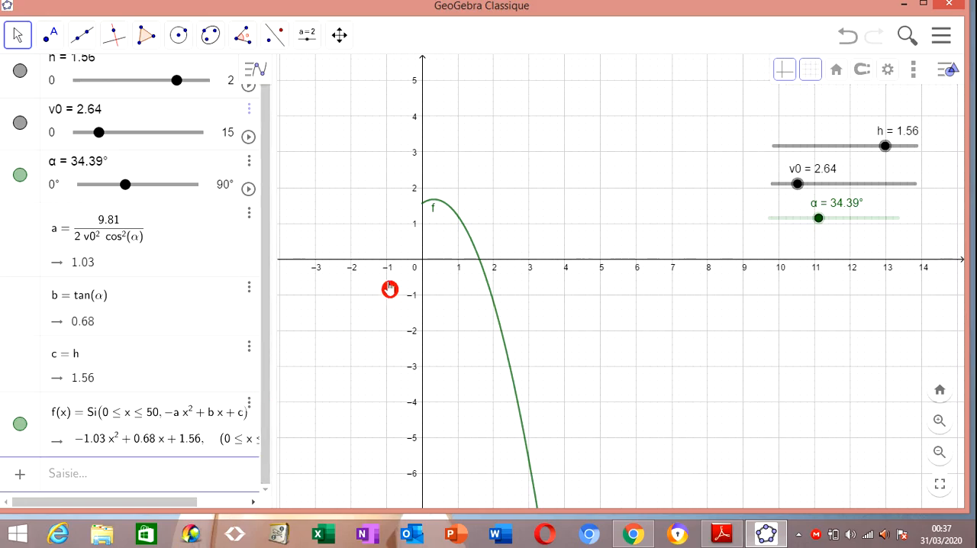
Create the intersection point of the curve f with the y-axis
{"action": "scroll", "coordinate": [412, 236], "scroll_direction": "up", "scroll_amount": 6}
{"action": "scroll", "coordinate": [412, 236], "scroll_direction": "up", "scroll_amount": 3}
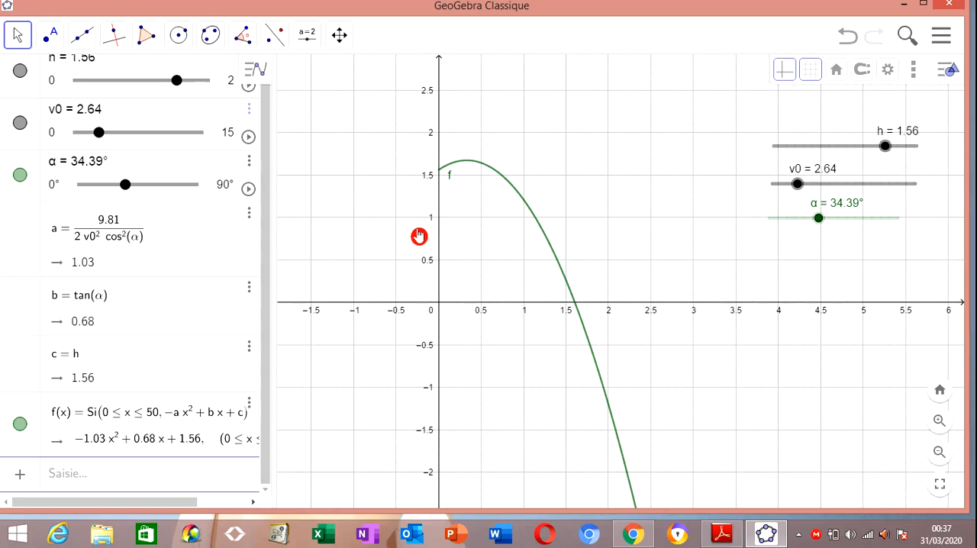
{"action": "scroll", "coordinate": [476, 210], "scroll_direction": "up", "scroll_amount": 2}
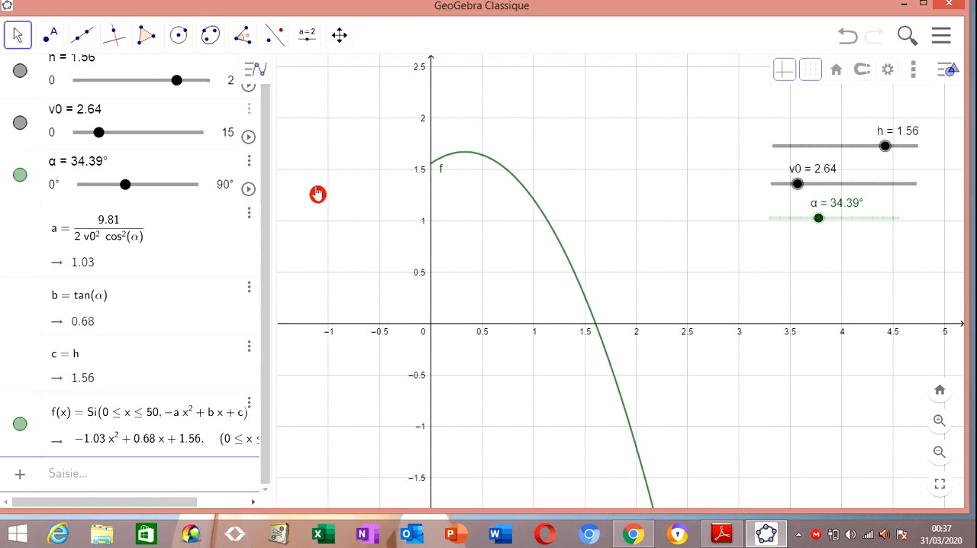
{"action": "left_click", "coordinate": [51, 37]}
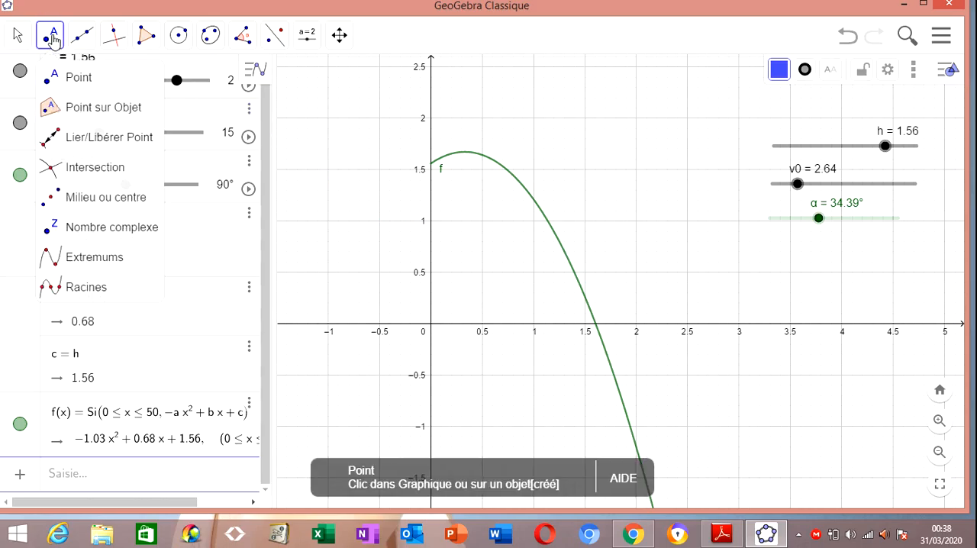
{"action": "left_click", "coordinate": [118, 171]}
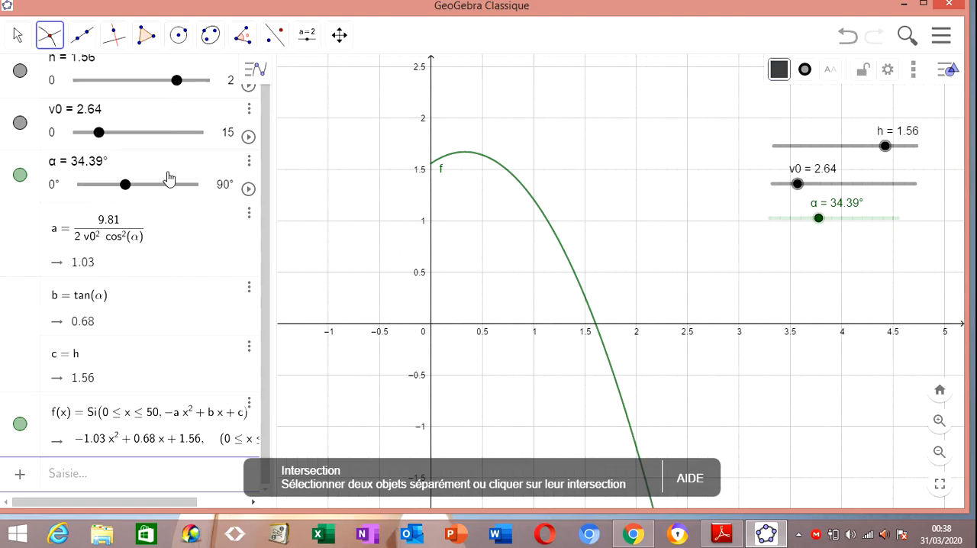
{"action": "left_click", "coordinate": [467, 157]}
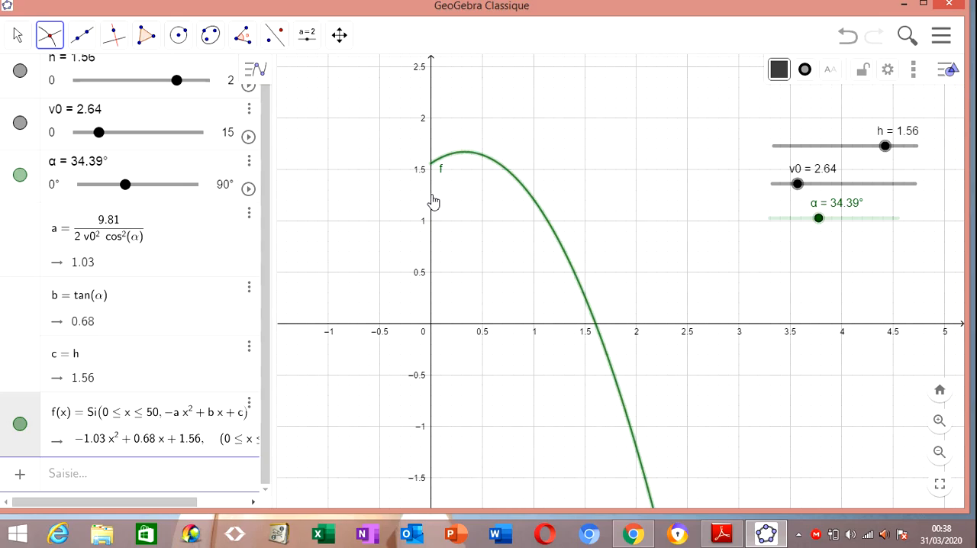
{"action": "left_click", "coordinate": [432, 201]}
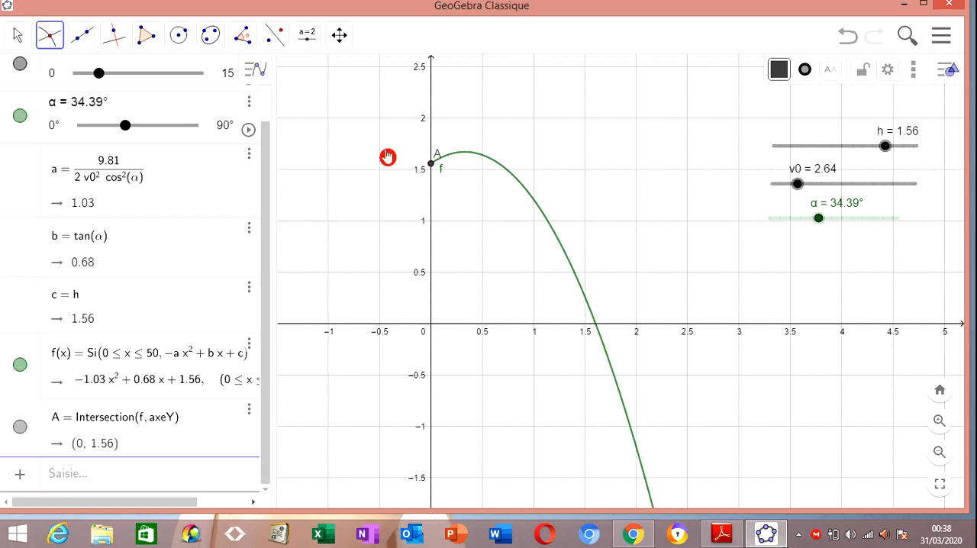
Construct the tangent to the curve f at its starting point A on the y-axis
{"action": "left_click", "coordinate": [116, 39]}
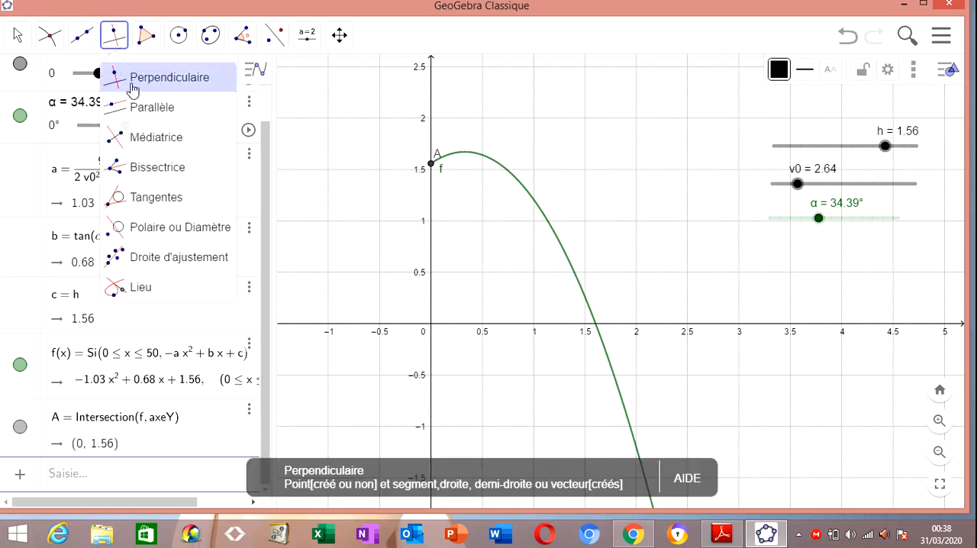
{"action": "left_click", "coordinate": [153, 141]}
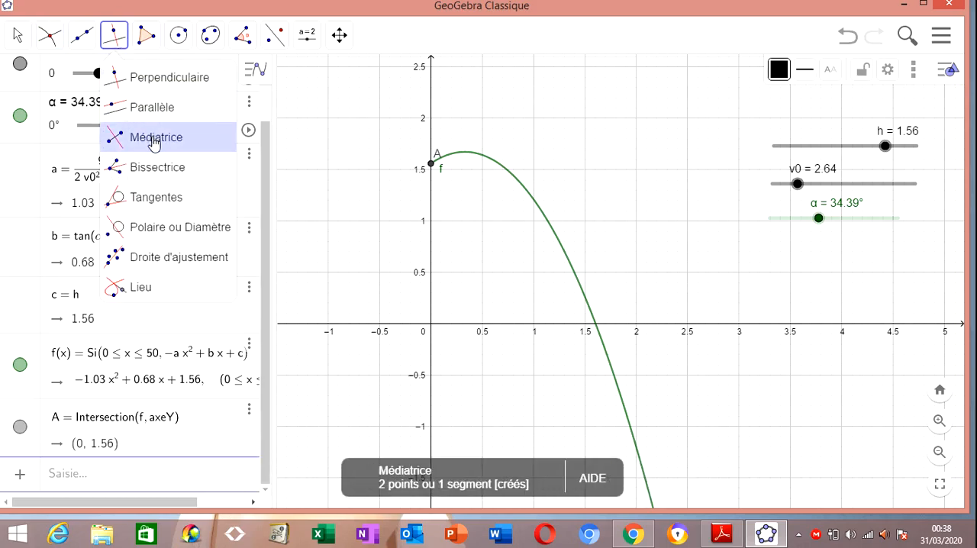
{"action": "left_click", "coordinate": [181, 200]}
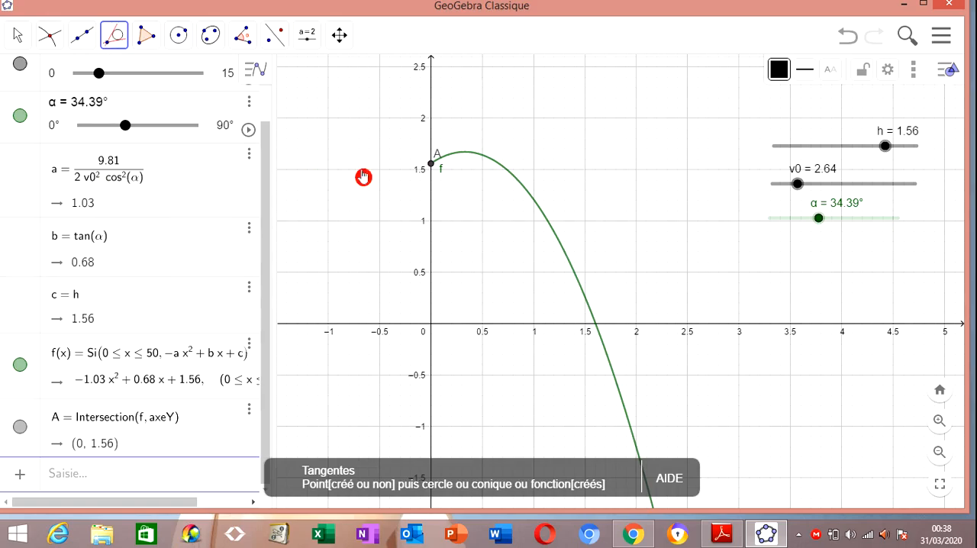
{"action": "left_click", "coordinate": [475, 158]}
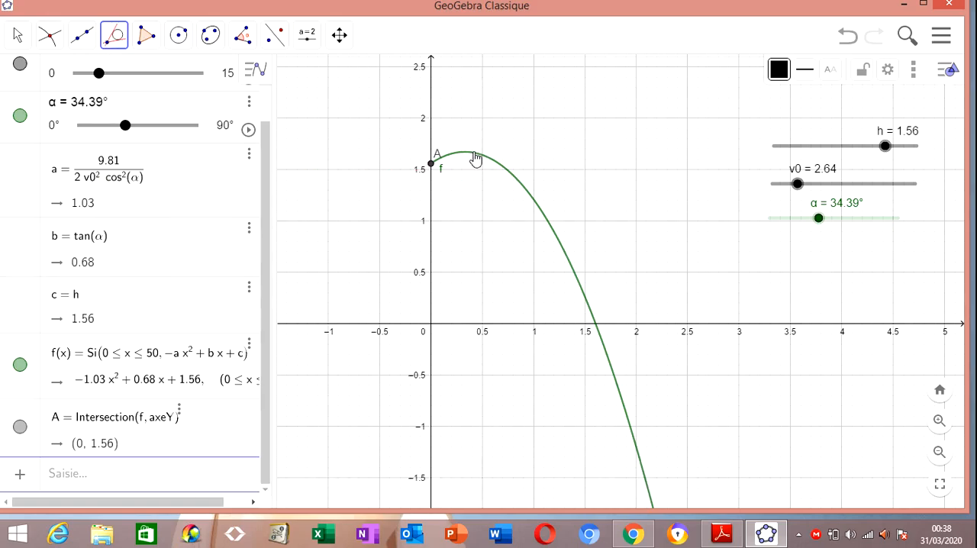
{"action": "left_click", "coordinate": [432, 163]}
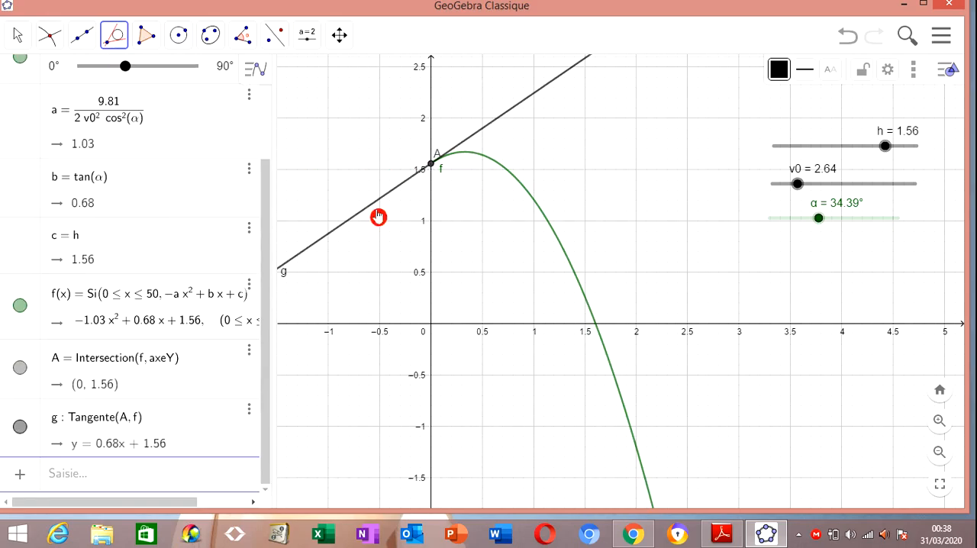
Draw a vector from point A to a new point on the tangent at about (1.1, 2.31)
{"action": "left_click", "coordinate": [85, 38]}
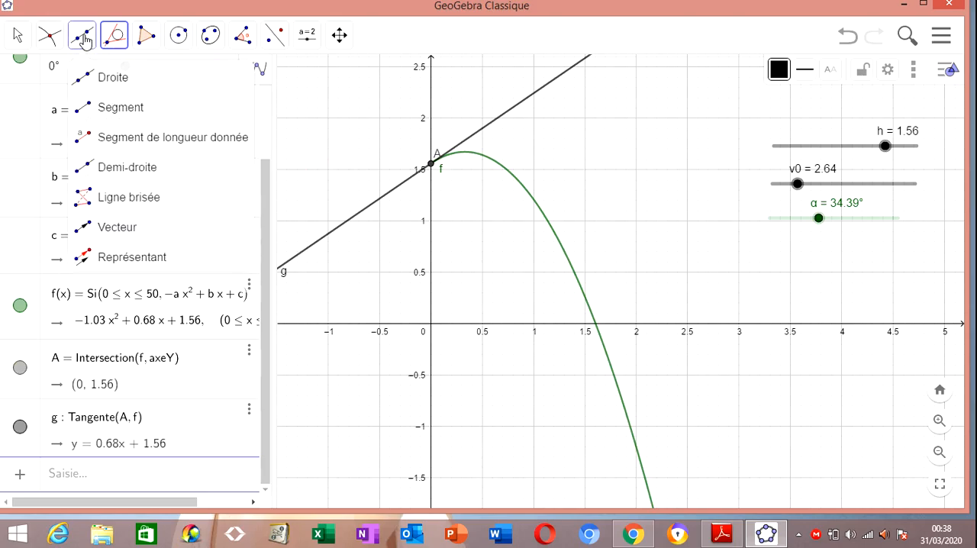
{"action": "left_click", "coordinate": [126, 228]}
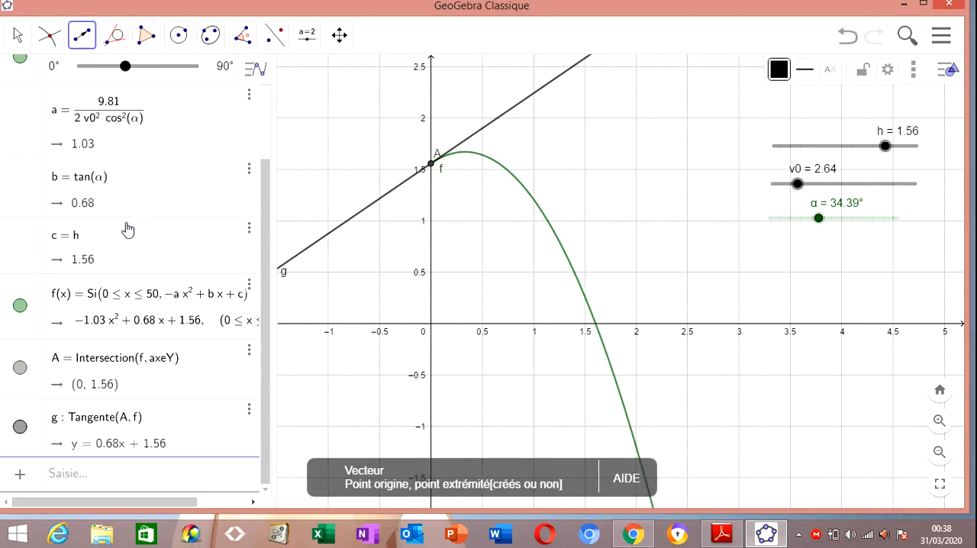
{"action": "left_click", "coordinate": [432, 164]}
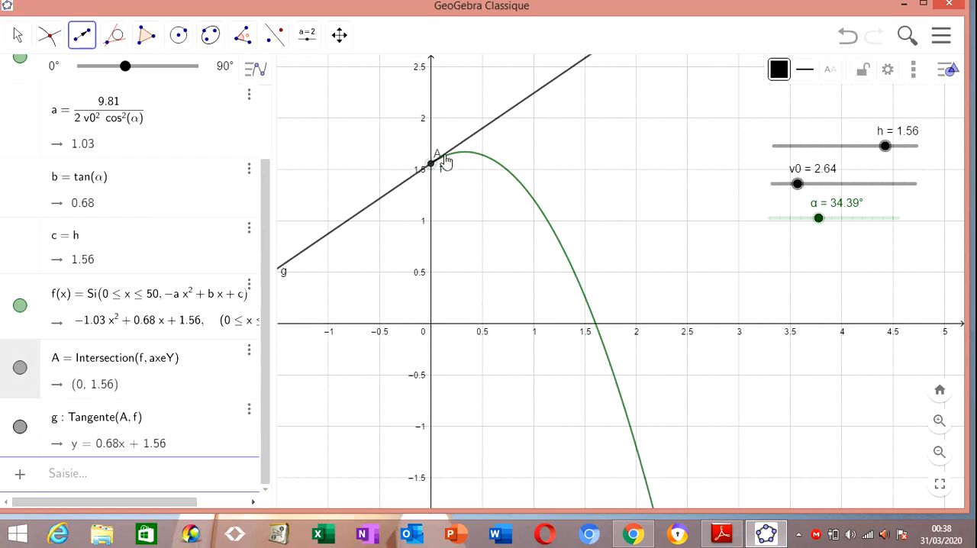
{"action": "left_click", "coordinate": [544, 87]}
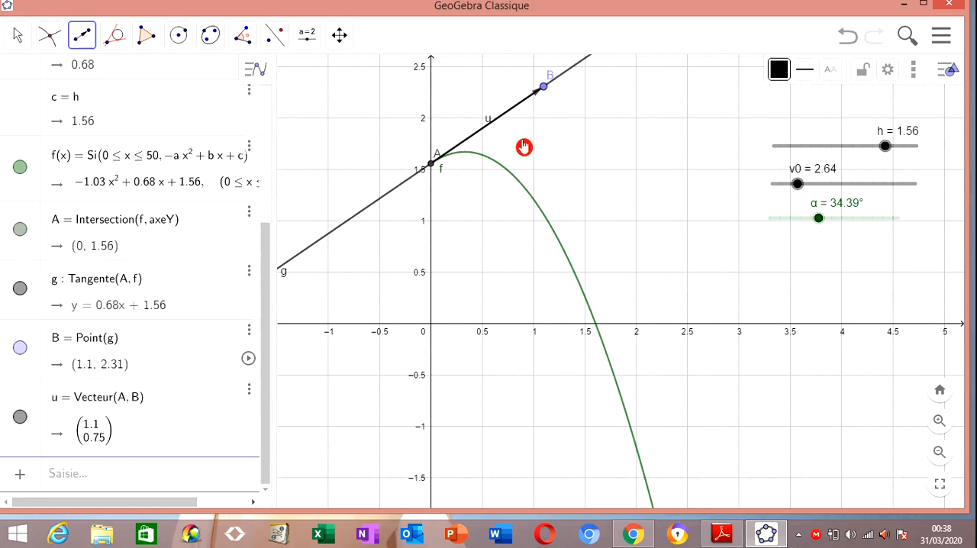
Rename the vector along the tangent as V0
{"action": "double_click", "coordinate": [61, 400]}
{"action": "left_click", "coordinate": [63, 454]}
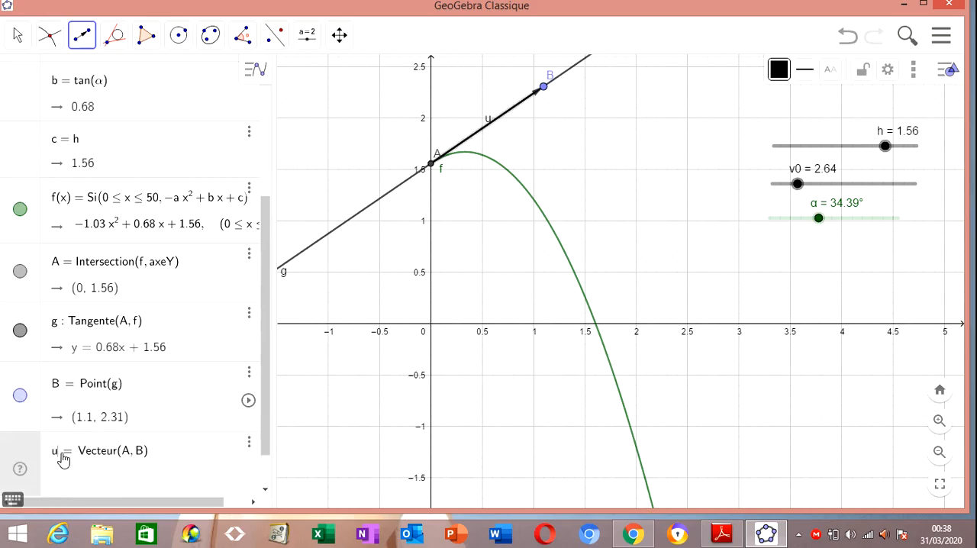
{"action": "key", "text": "BackSpace"}
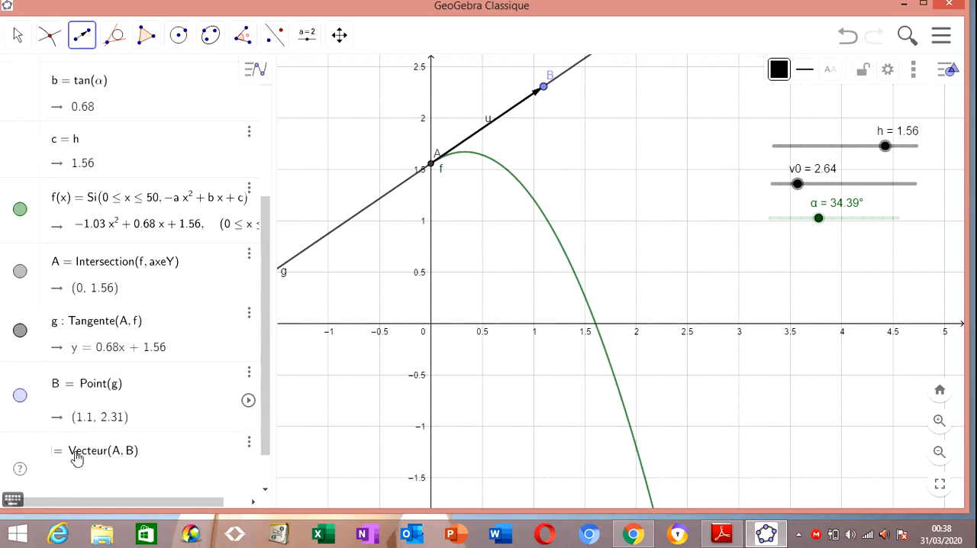
{"action": "type", "text": "V0"}
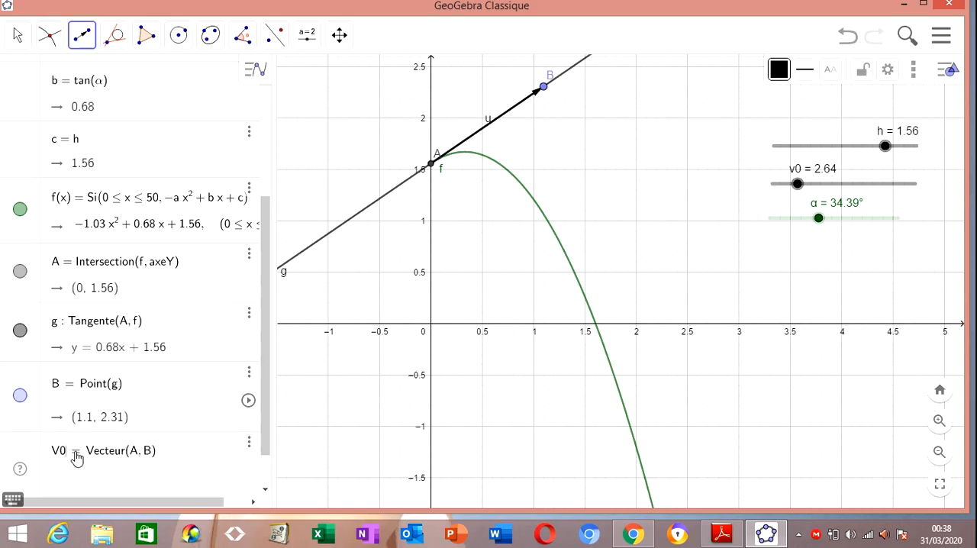
{"action": "key", "text": "Return"}
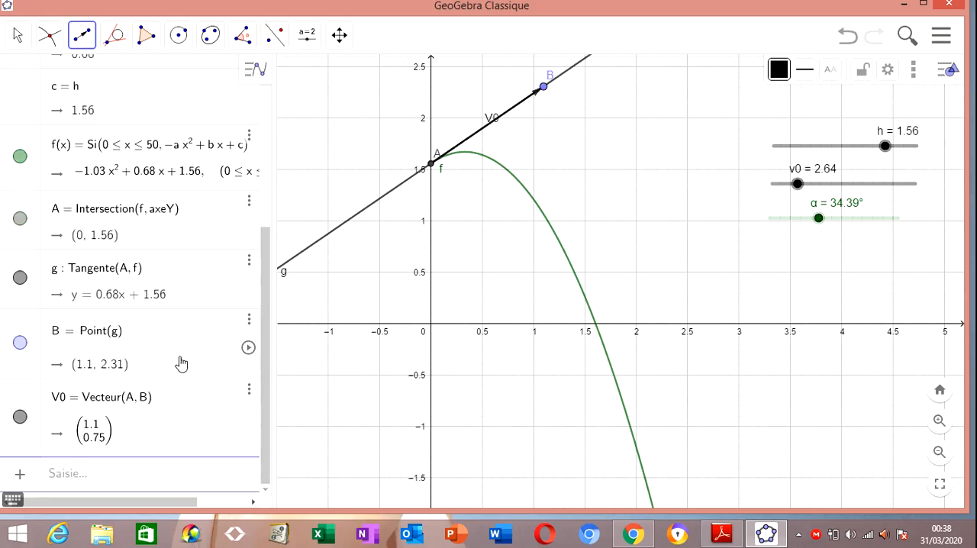
Move the V0 label just above its vector and hide points A and B and the tangent g
{"action": "left_click", "coordinate": [18, 36]}
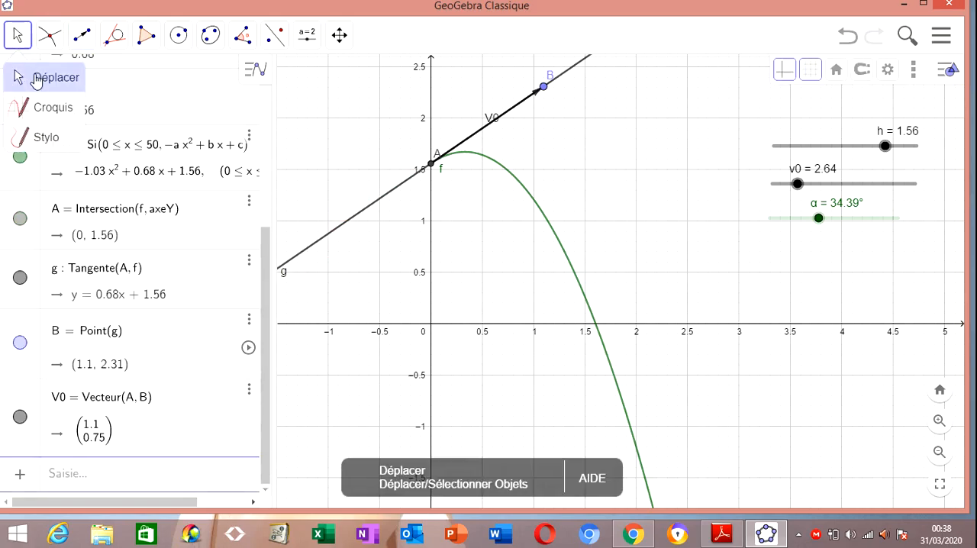
{"action": "left_click_drag", "start_coordinate": [493, 121], "coordinate": [482, 118]}
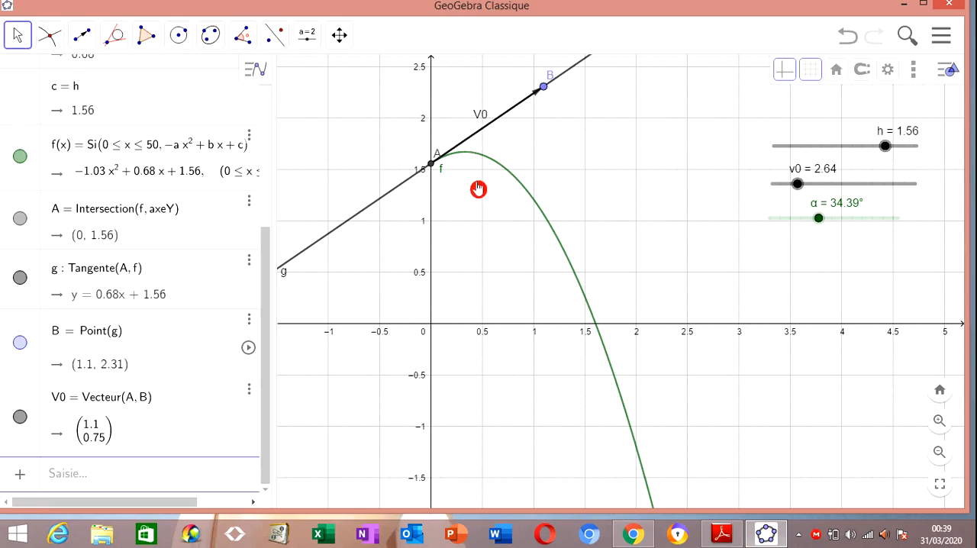
{"action": "left_click", "coordinate": [21, 345]}
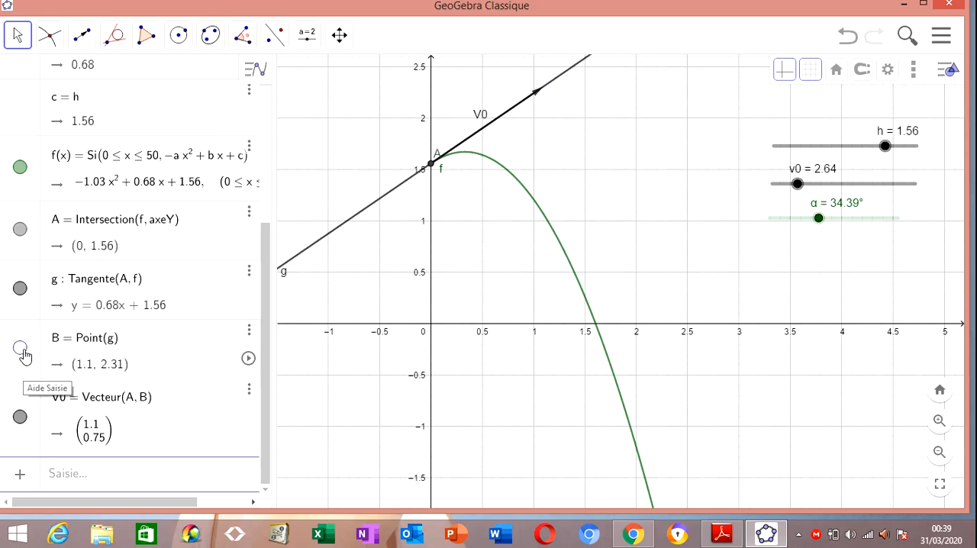
{"action": "left_click", "coordinate": [23, 232]}
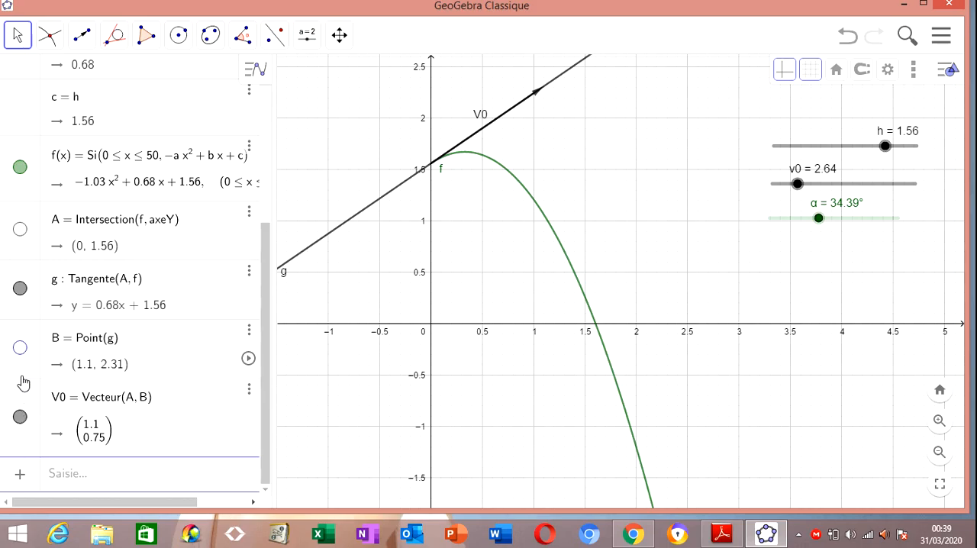
{"action": "left_click", "coordinate": [20, 290]}
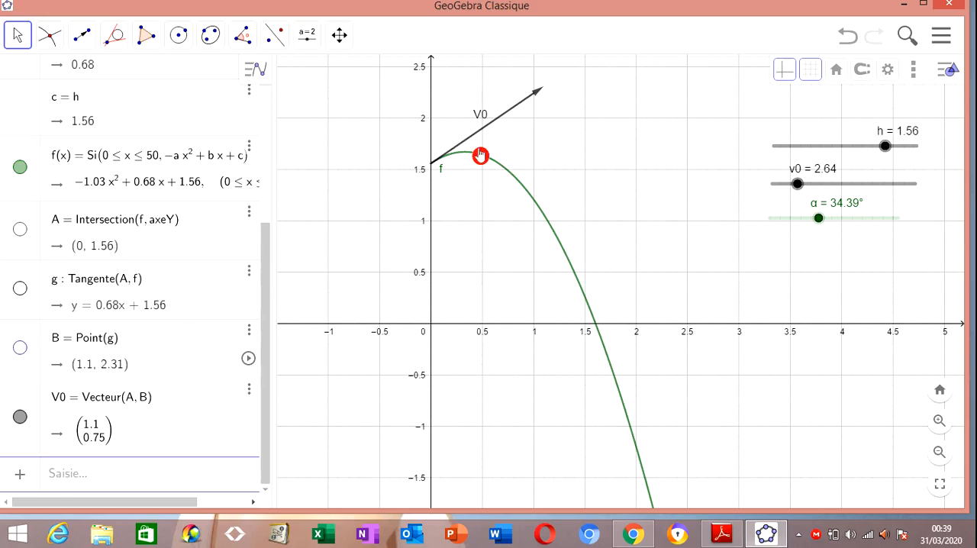
Change the colour of the vector V0 to red
{"action": "left_click", "coordinate": [522, 109]}
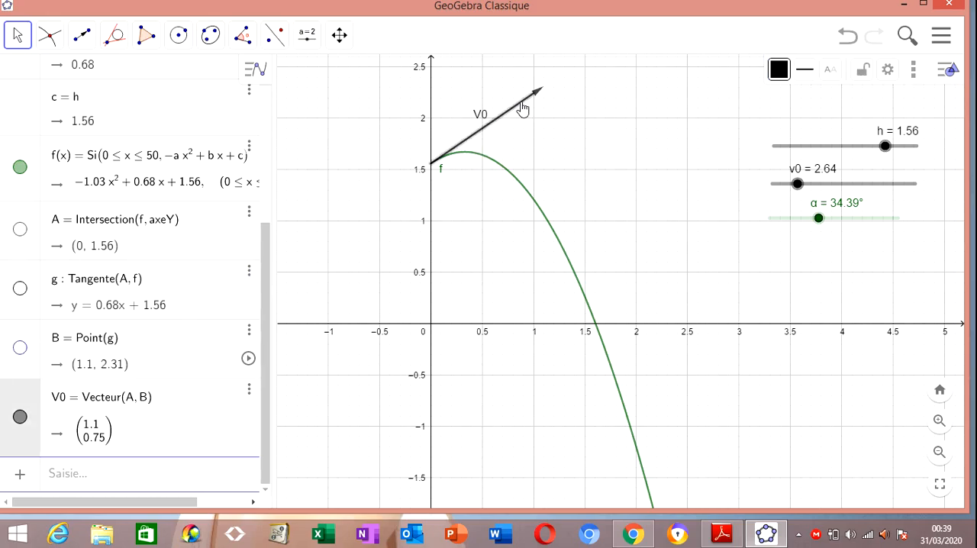
{"action": "left_click", "coordinate": [637, 107]}
{"action": "left_click", "coordinate": [779, 77]}
{"action": "left_click", "coordinate": [887, 97]}
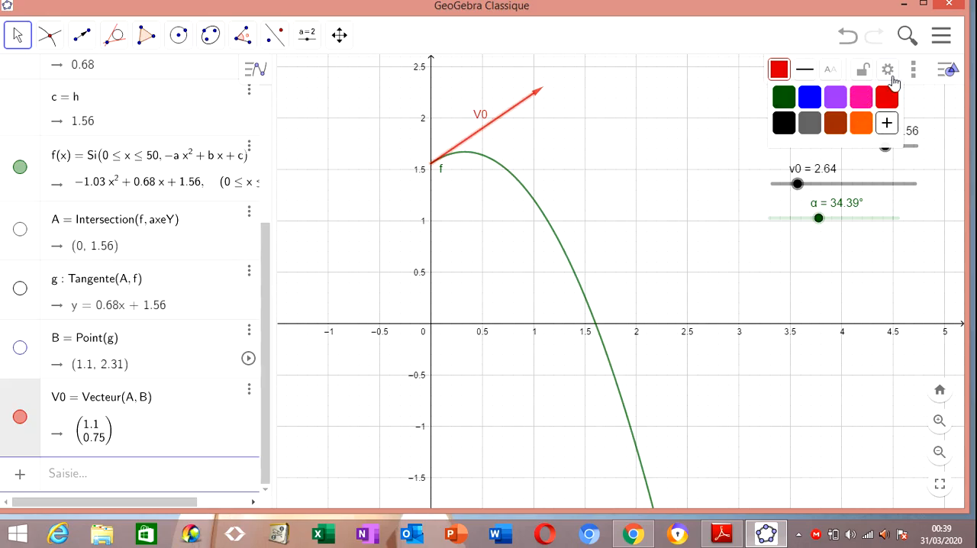
{"action": "left_click", "coordinate": [913, 76]}
{"action": "left_click", "coordinate": [914, 79]}
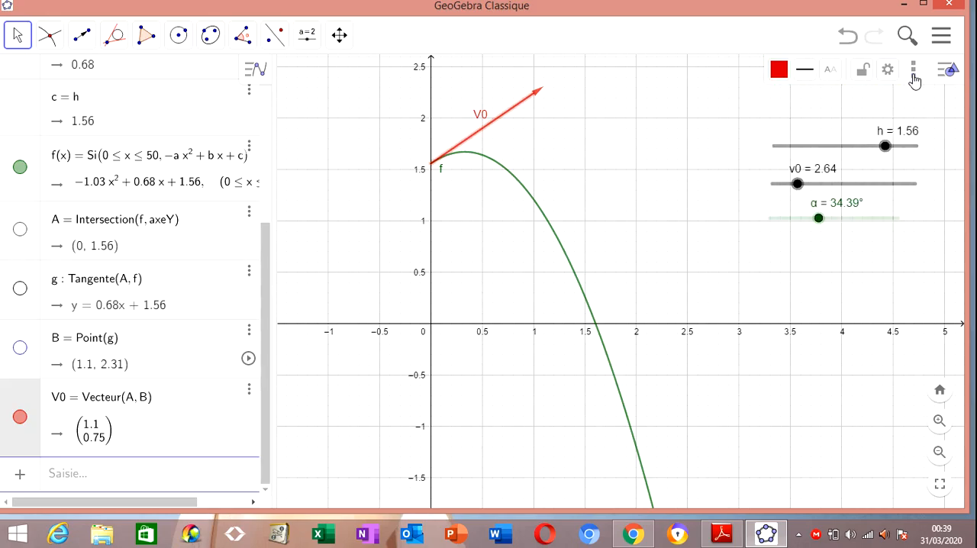
{"action": "left_click", "coordinate": [914, 79]}
{"action": "left_click", "coordinate": [914, 79]}
Show point A again and construct the line through it parallel to the x-axis
{"action": "left_click", "coordinate": [21, 233]}
{"action": "left_click", "coordinate": [119, 46]}
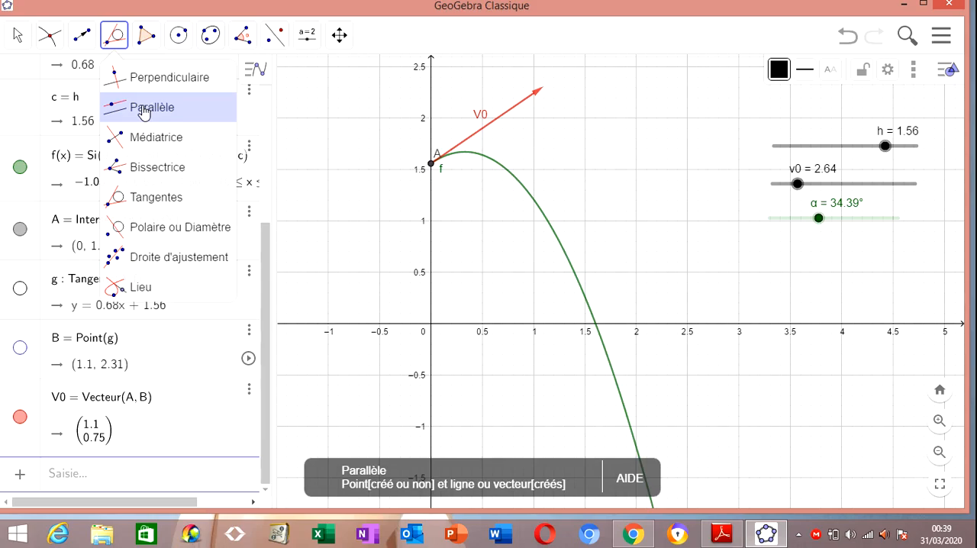
{"action": "left_click", "coordinate": [144, 111]}
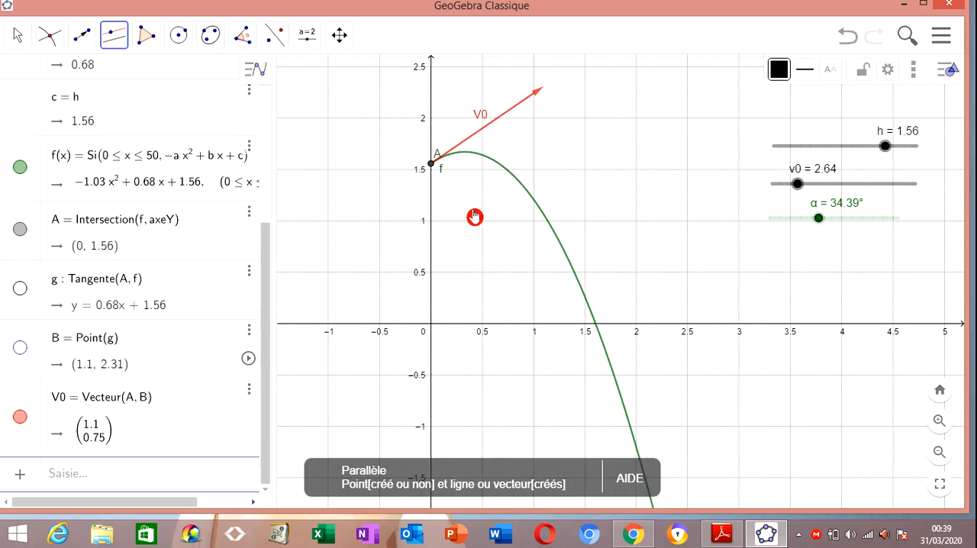
{"action": "left_click", "coordinate": [432, 165]}
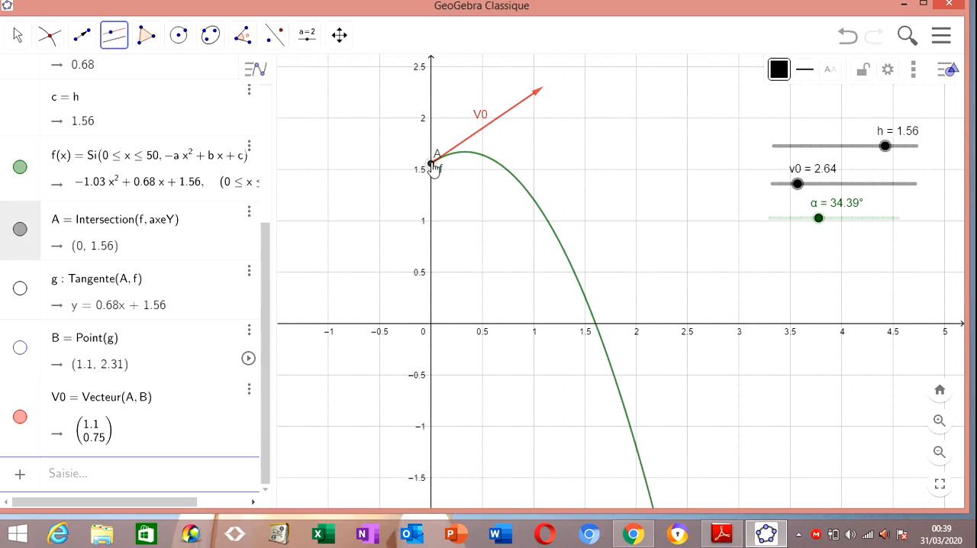
{"action": "left_click", "coordinate": [509, 329]}
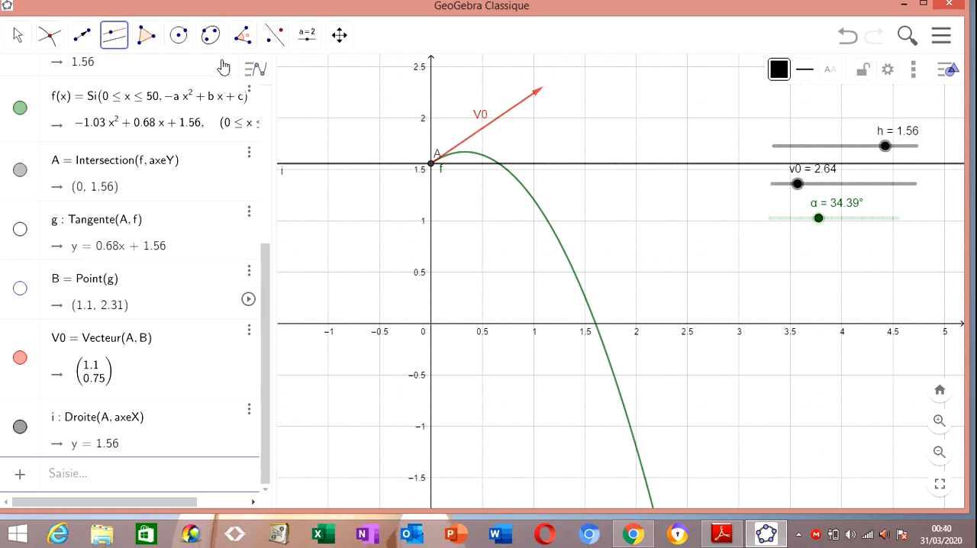
Show the tangent g again and construct the angle from the horizontal line through A to g
{"action": "left_click", "coordinate": [21, 229]}
{"action": "left_click", "coordinate": [242, 35]}
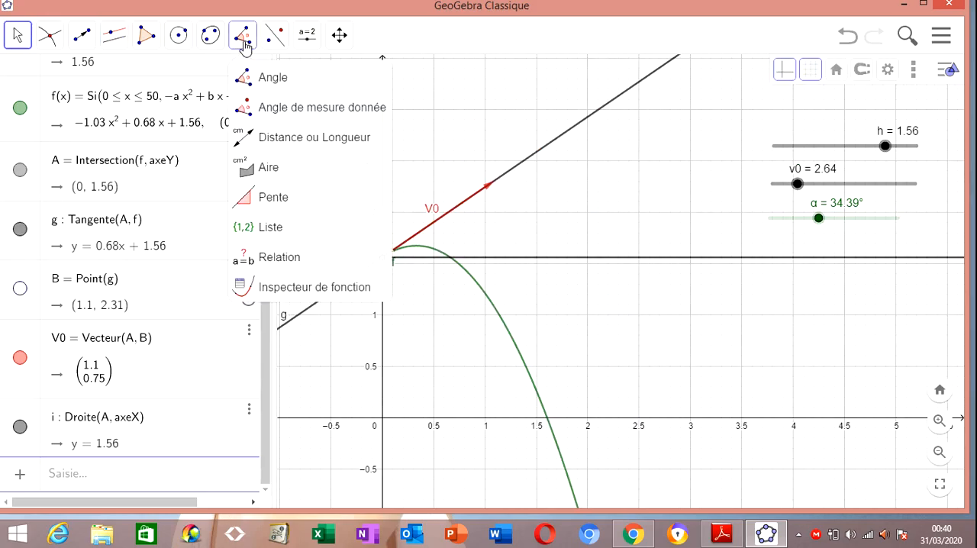
{"action": "left_click", "coordinate": [531, 261]}
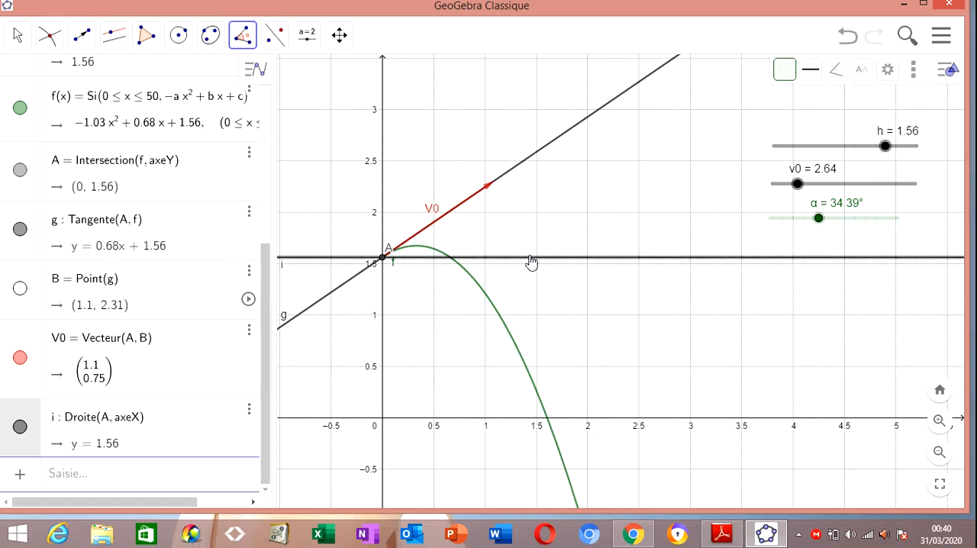
{"action": "left_click", "coordinate": [504, 185]}
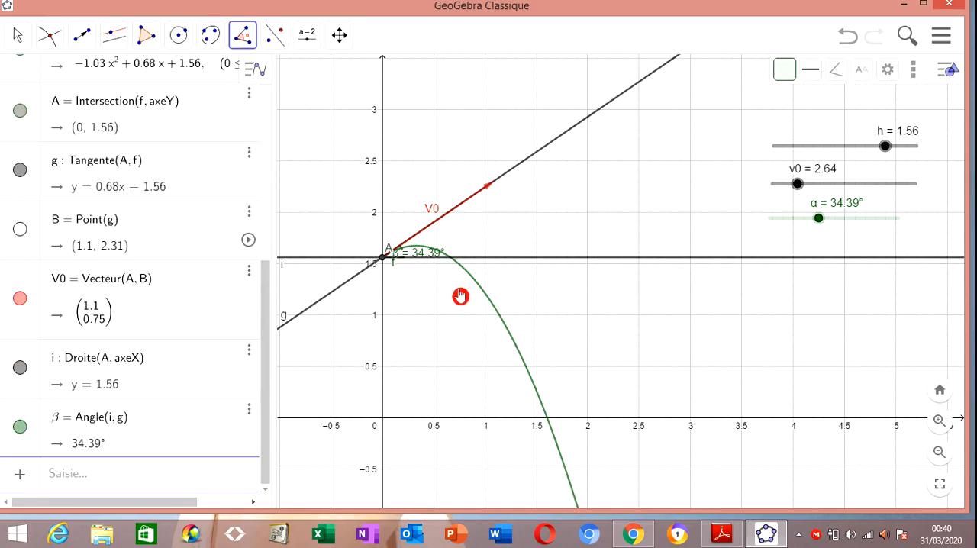
Set the α slider to 56°
{"action": "left_click", "coordinate": [18, 34]}
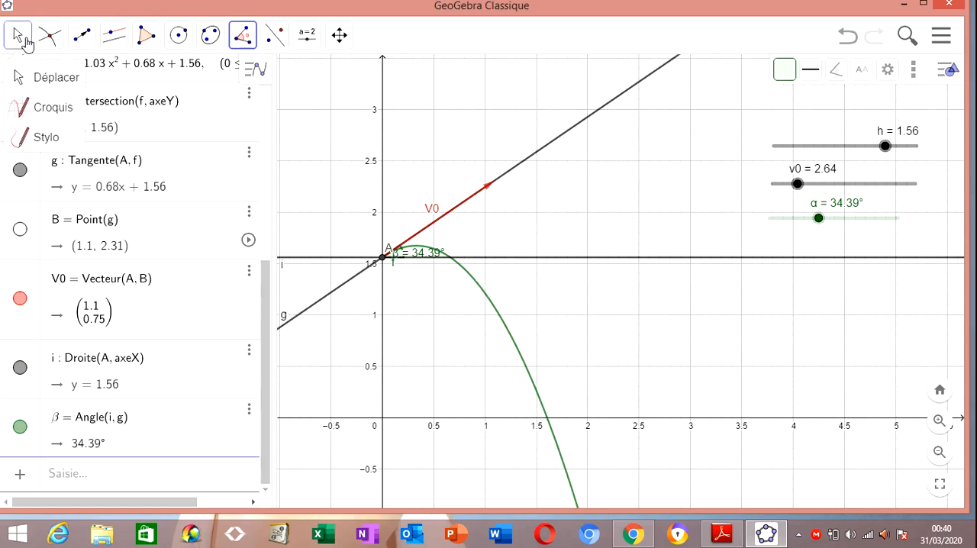
{"action": "left_click", "coordinate": [40, 79]}
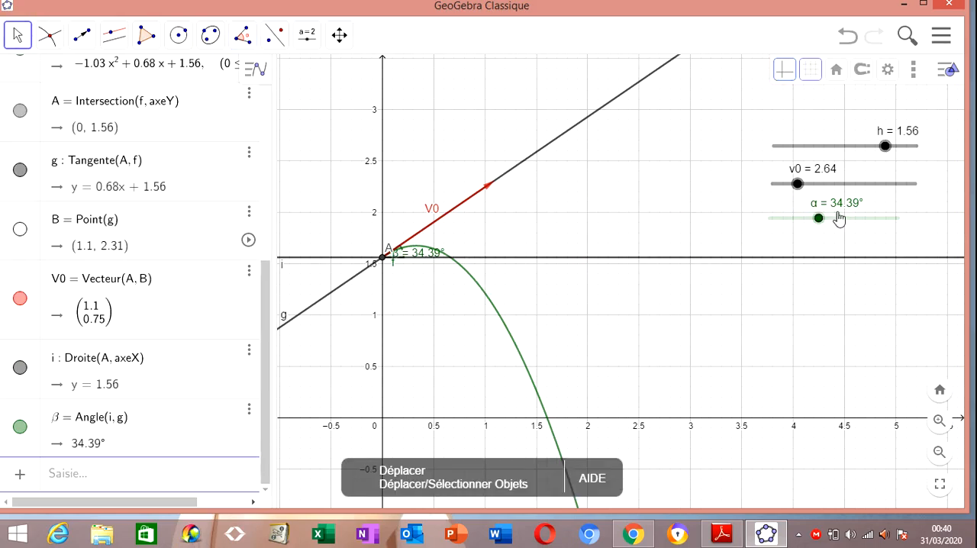
{"action": "left_click_drag", "start_coordinate": [818, 218], "coordinate": [850, 223]}
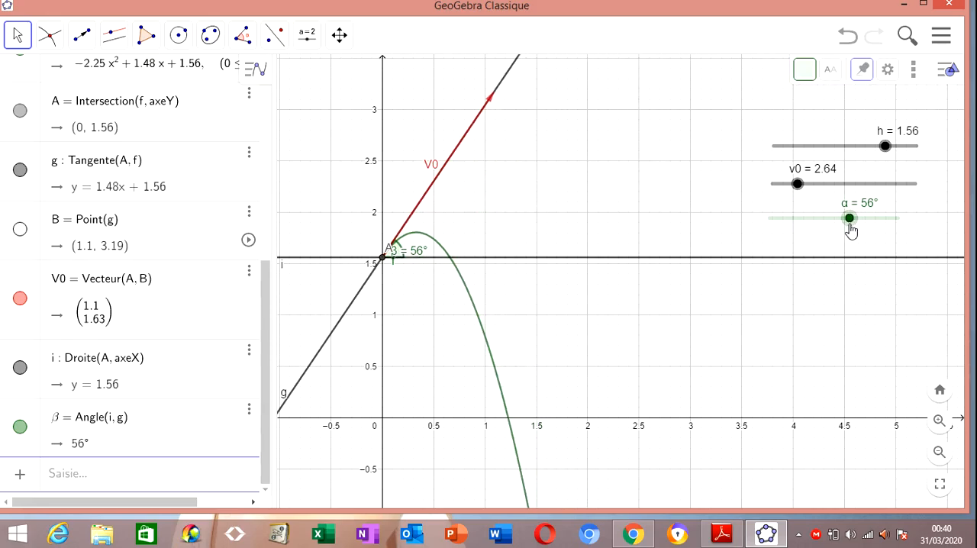
Hide the horizontal line i, the tangent g and point A
{"action": "left_click", "coordinate": [20, 367]}
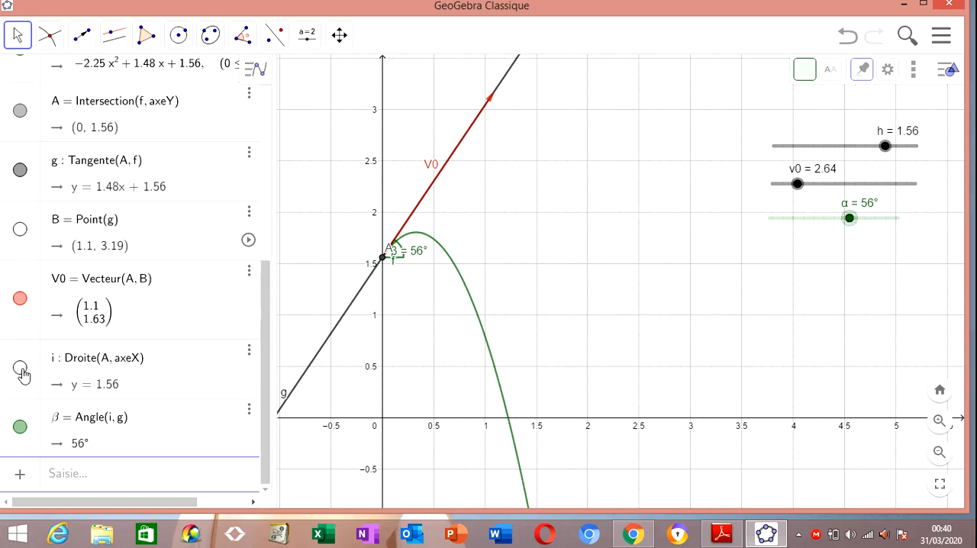
{"action": "left_click", "coordinate": [20, 172]}
{"action": "left_click", "coordinate": [20, 110]}
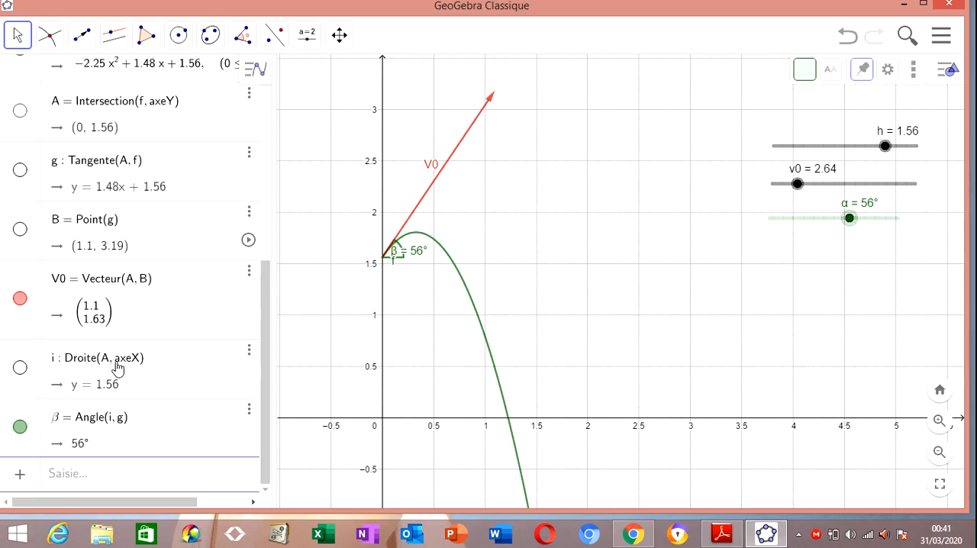
Show the horizontal line i again and style it as a dashed line with thickness 1
{"action": "left_click", "coordinate": [20, 369]}
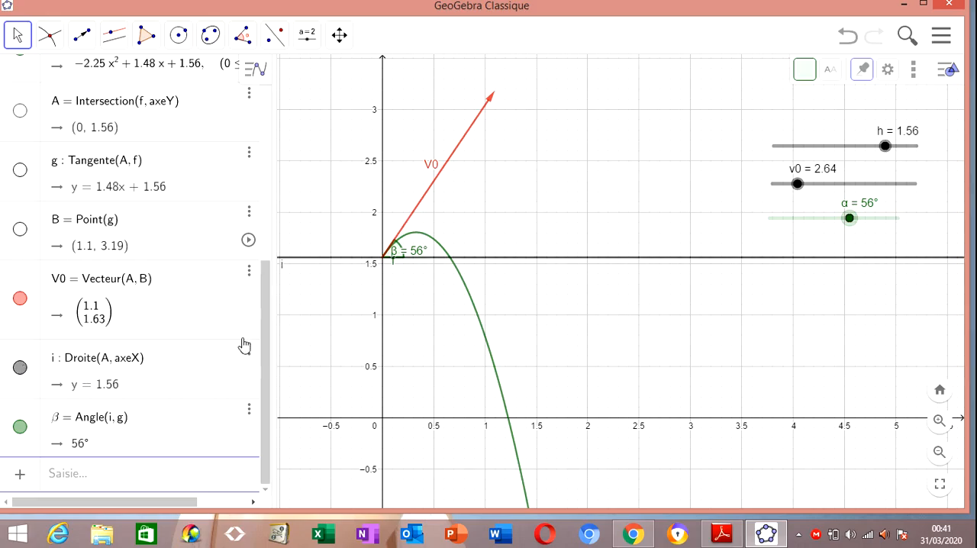
{"action": "left_click", "coordinate": [524, 263]}
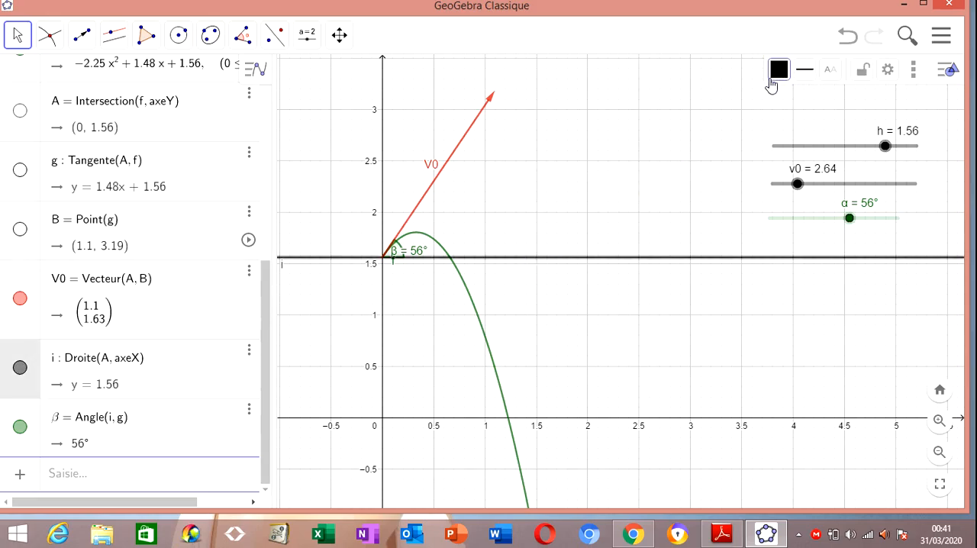
{"action": "left_click", "coordinate": [805, 70]}
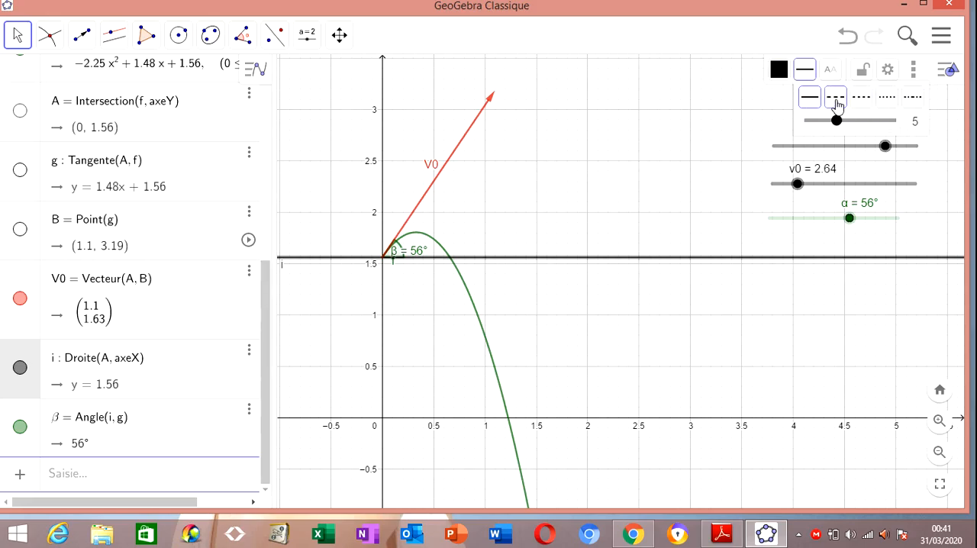
{"action": "left_click", "coordinate": [837, 105]}
{"action": "left_click", "coordinate": [805, 70]}
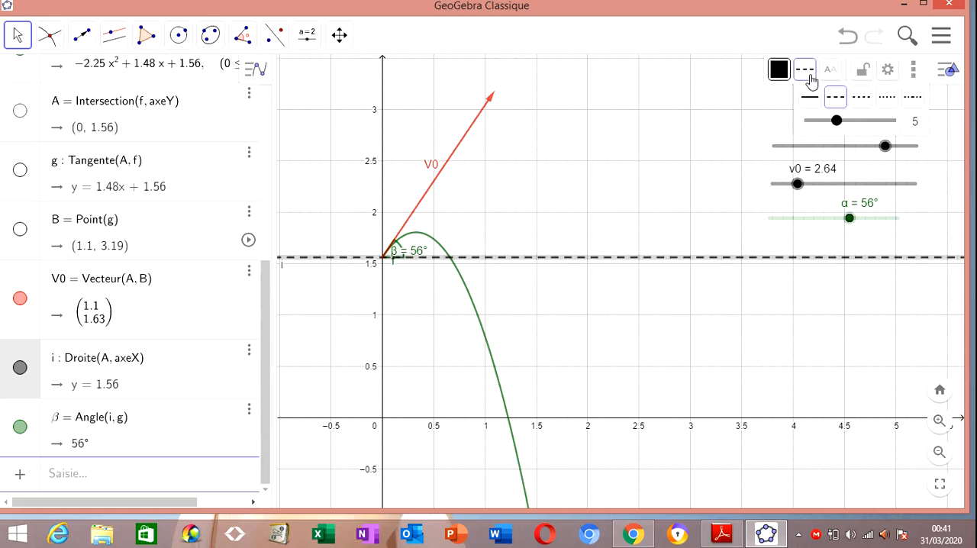
{"action": "left_click_drag", "start_coordinate": [839, 124], "coordinate": [809, 120]}
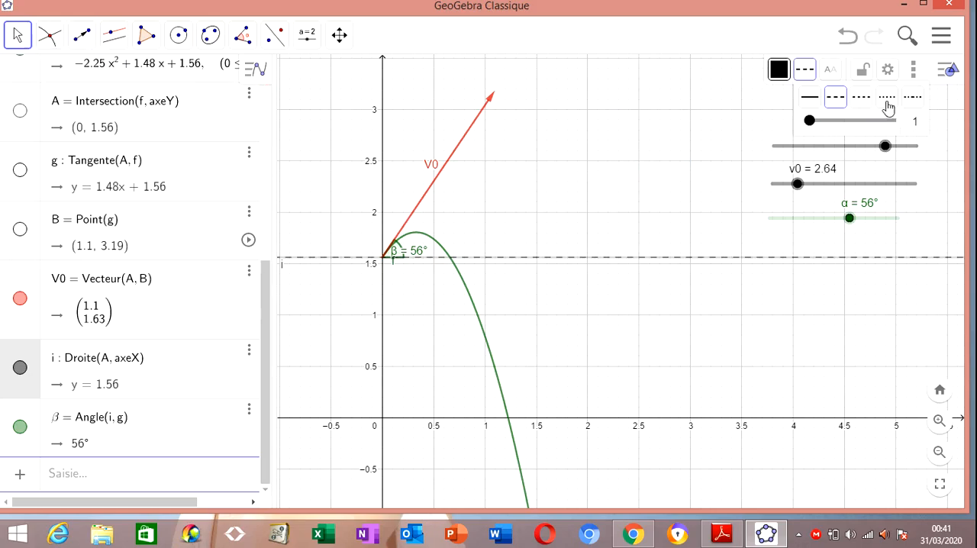
{"action": "left_click", "coordinate": [914, 74]}
{"action": "left_click", "coordinate": [914, 74]}
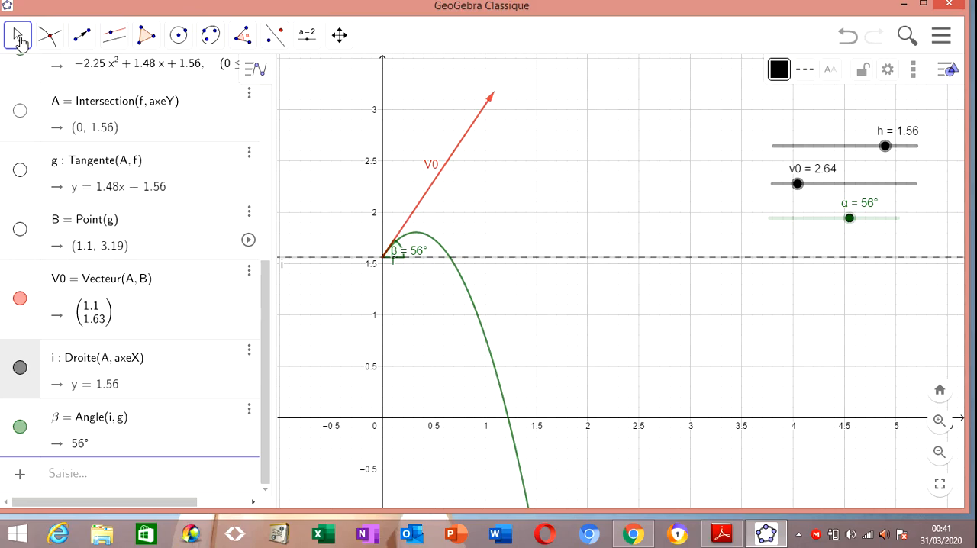
{"action": "left_click", "coordinate": [19, 39]}
{"action": "left_click", "coordinate": [48, 35]}
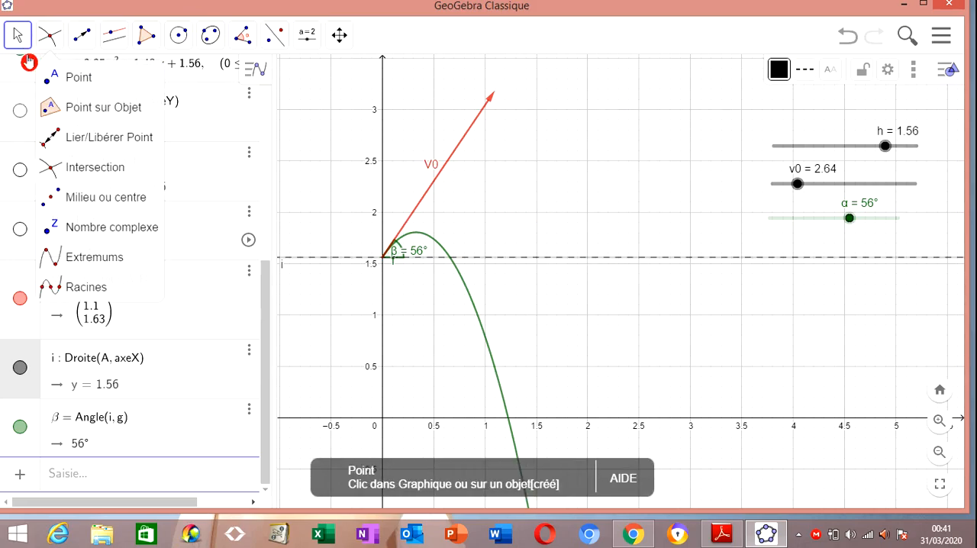
{"action": "left_click", "coordinate": [19, 35]}
{"action": "left_click_drag", "start_coordinate": [524, 204], "coordinate": [580, 156]}
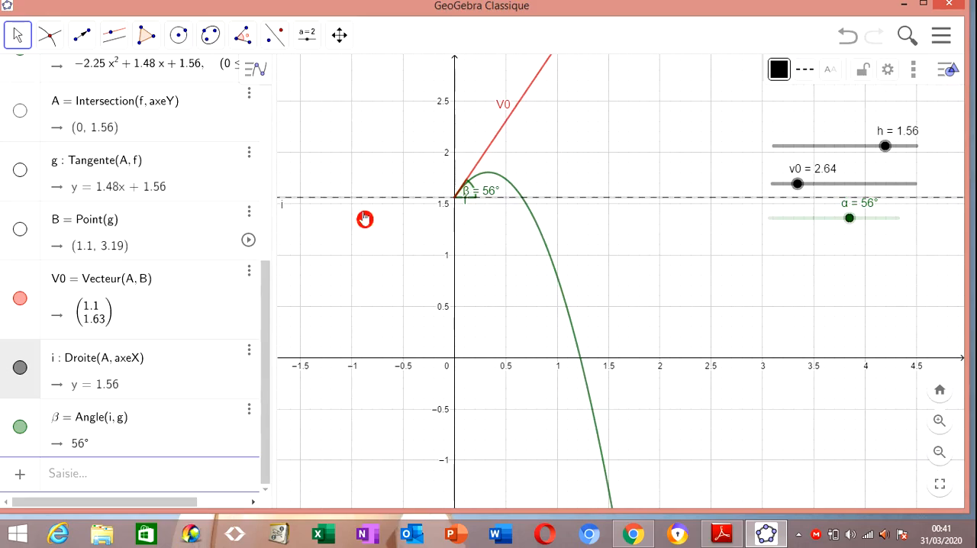
Switch to the formula PDF in Adobe Reader and read the expression for p(x) below the trajectory equation
{"action": "left_click", "coordinate": [106, 474]}
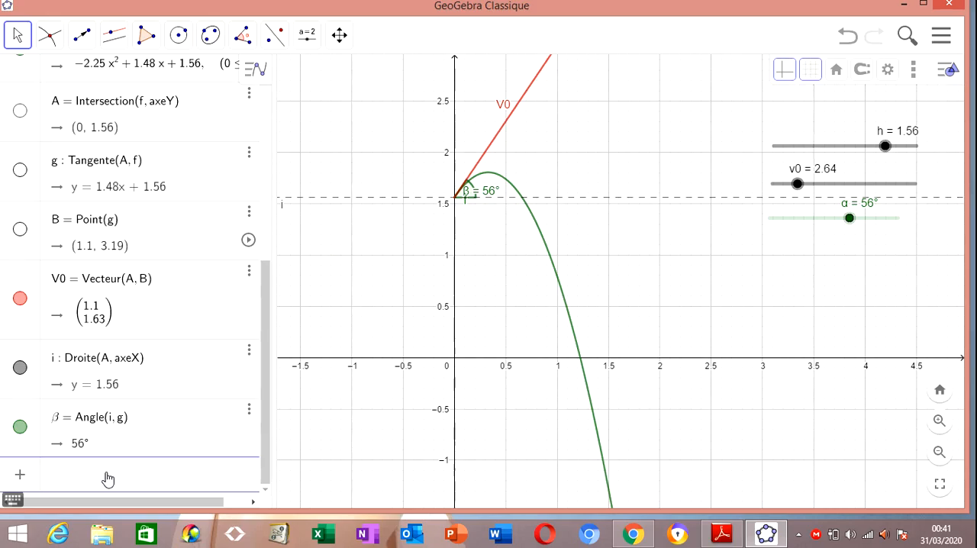
{"action": "left_click", "coordinate": [723, 534]}
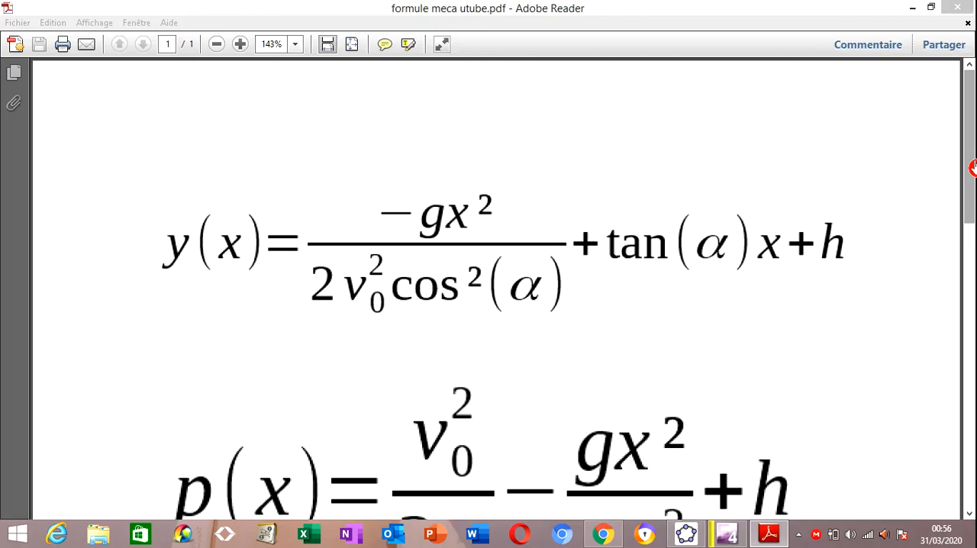
{"action": "left_click", "coordinate": [973, 167]}
{"action": "left_click_drag", "start_coordinate": [973, 167], "coordinate": [973, 224]}
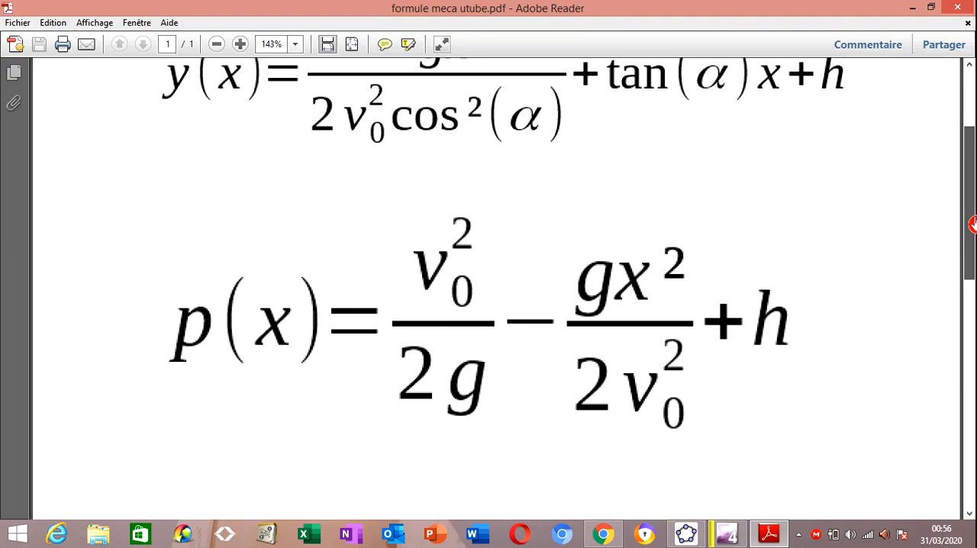
{"action": "left_click_drag", "start_coordinate": [972, 223], "coordinate": [973, 223]}
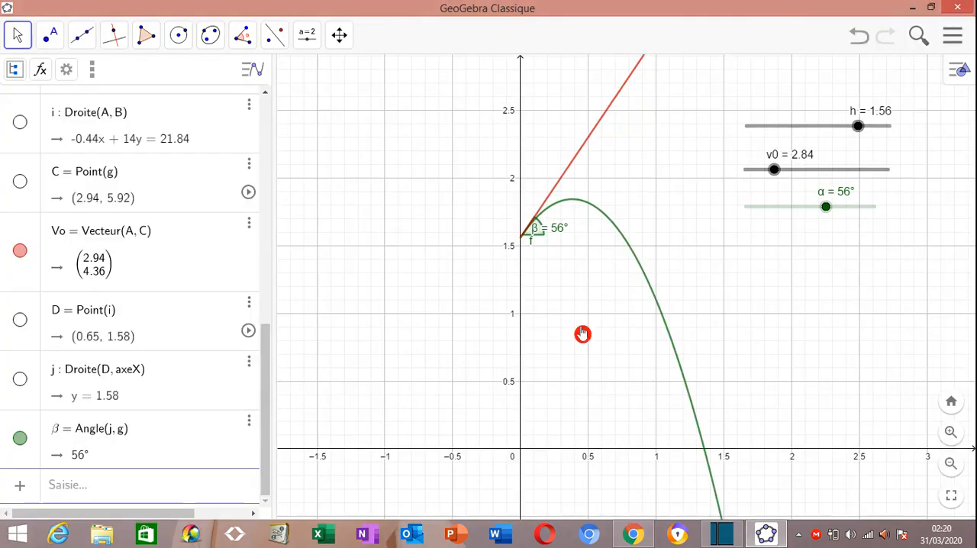
Define the function p(x) = v0^2/(2*9.81) - 9.81*x^2/(2*v0^2) + h in the GeoGebra construction
{"action": "left_click", "coordinate": [157, 487]}
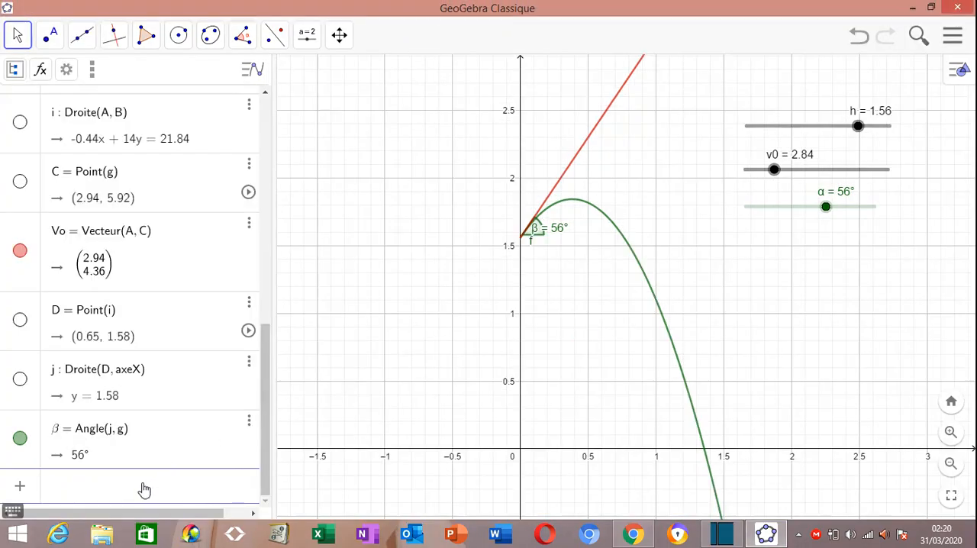
{"action": "type", "text": "p(x)"}
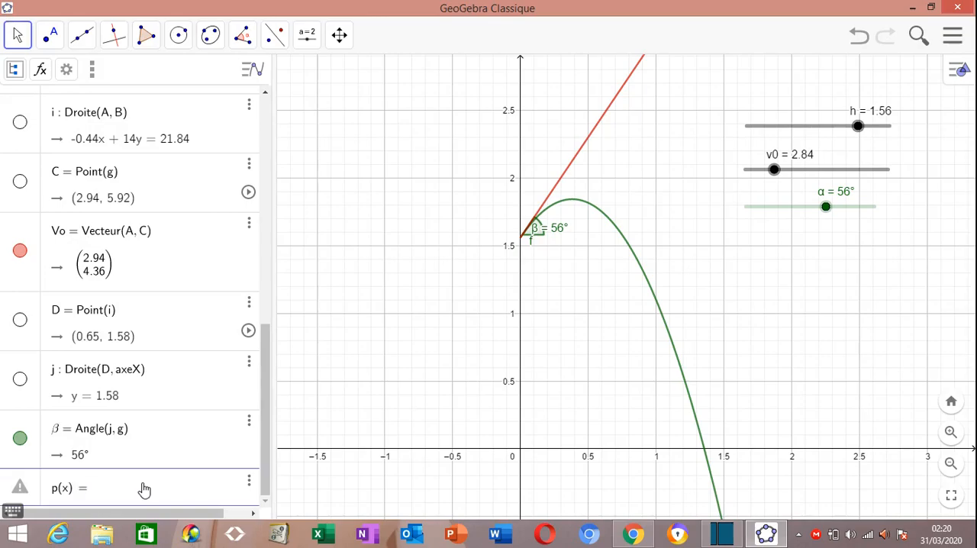
{"action": "type", "text": "=v0^2"}
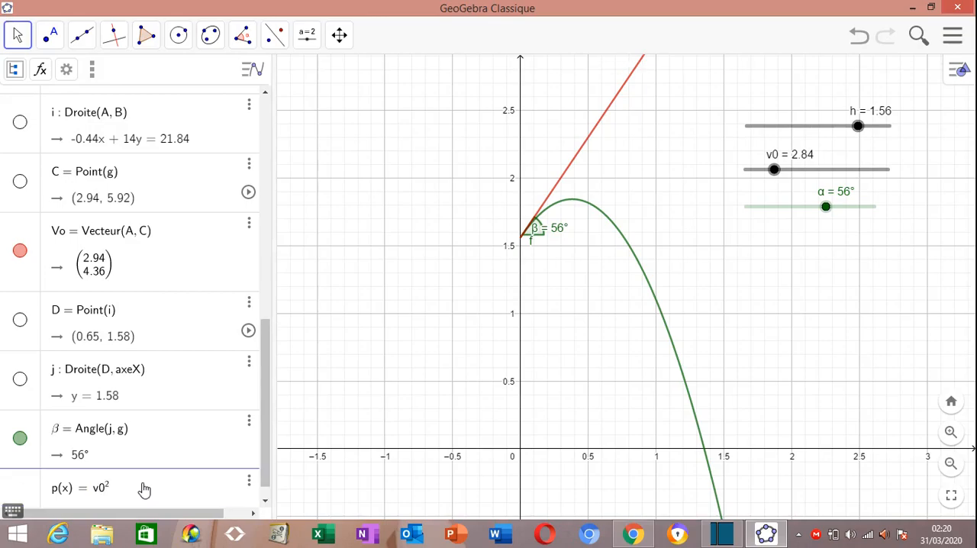
{"action": "type", "text": "/"}
{"action": "type", "text": "2*9.81"}
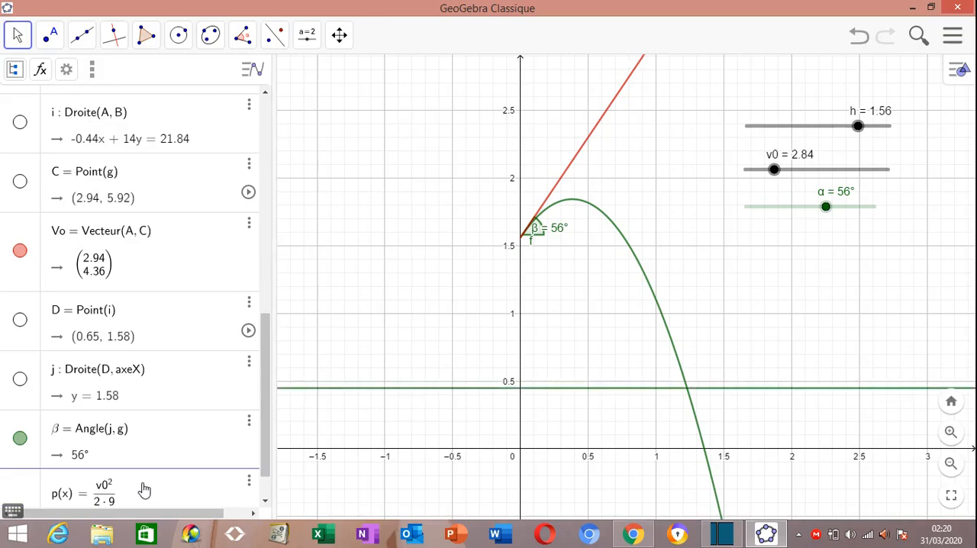
{"action": "key", "text": "Right"}
{"action": "type", "text": "-"}
{"action": "type", "text": "9.81"}
{"action": "type", "text": "*x"}
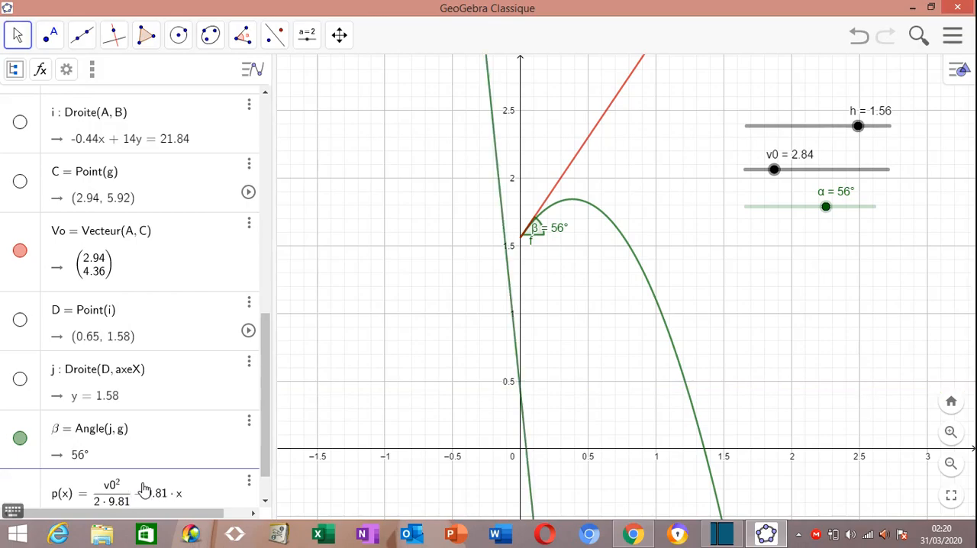
{"action": "type", "text": "^2/2*v"}
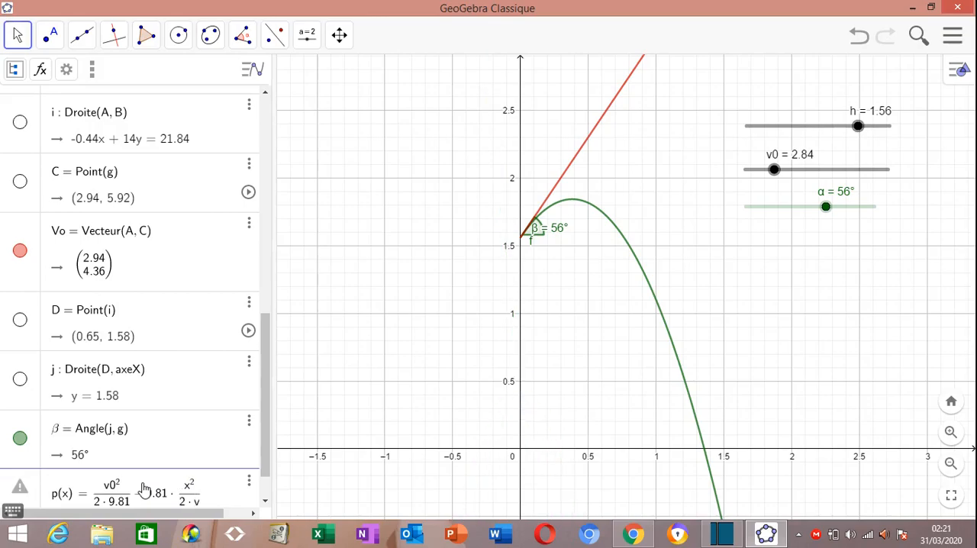
{"action": "type", "text": "0^2"}
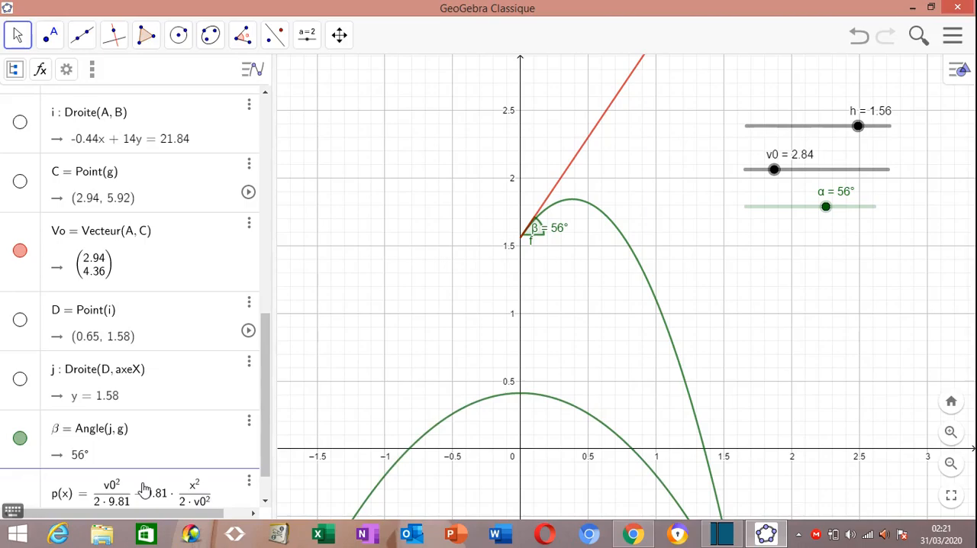
{"action": "type", "text": "+"}
{"action": "type", "text": "h"}
{"action": "key", "text": "Return"}
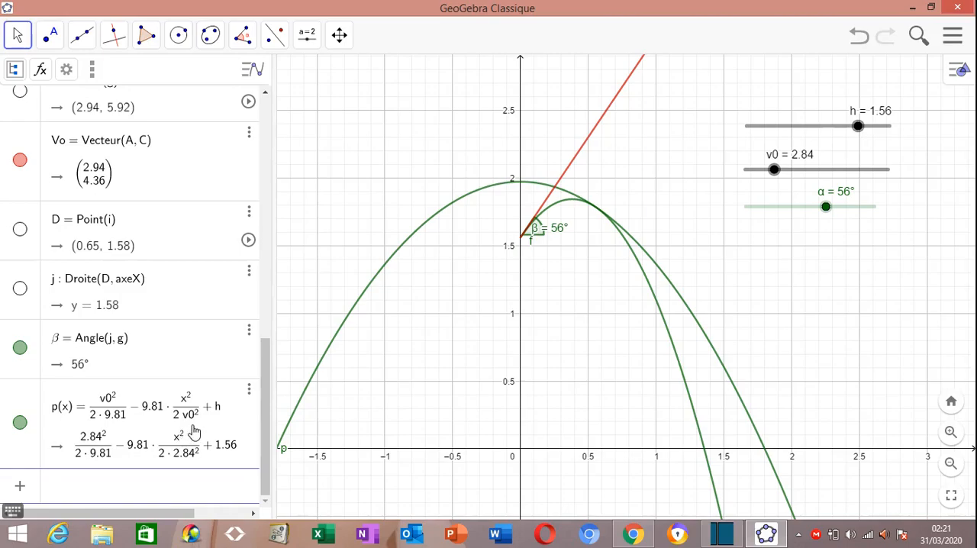
Restrict the function p(x) to the interval 0 ≤ x ≤ 50 by adding the condition to its definition
{"action": "left_click", "coordinate": [219, 414]}
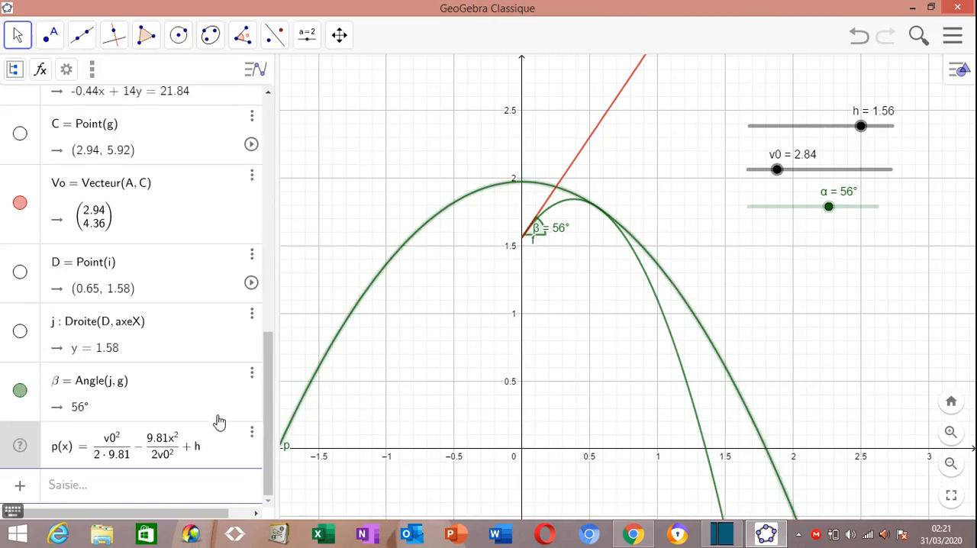
{"action": "type", "text": ","}
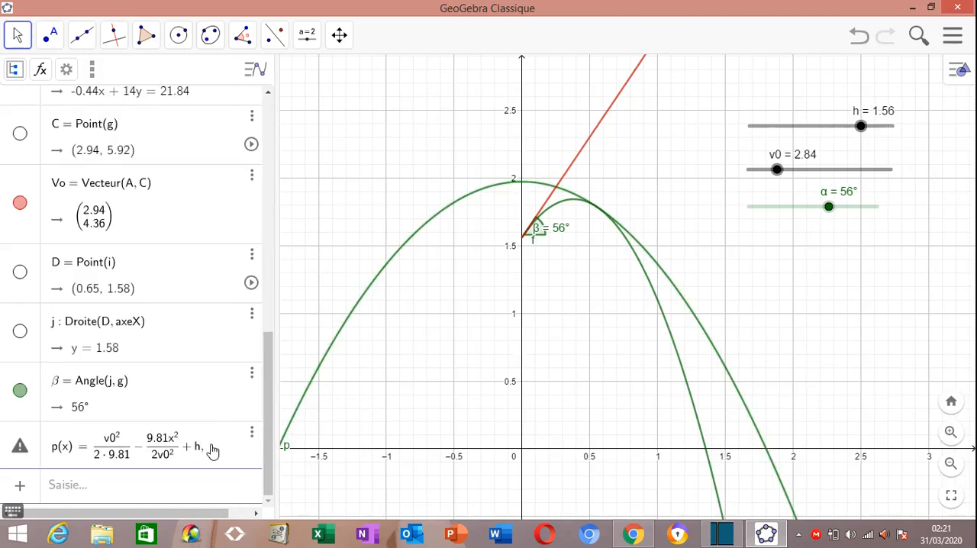
{"action": "left_click", "coordinate": [303, 369]}
{"action": "type", "text": "0"}
{"action": "type", "text": "<=x<="}
{"action": "type", "text": "50"}
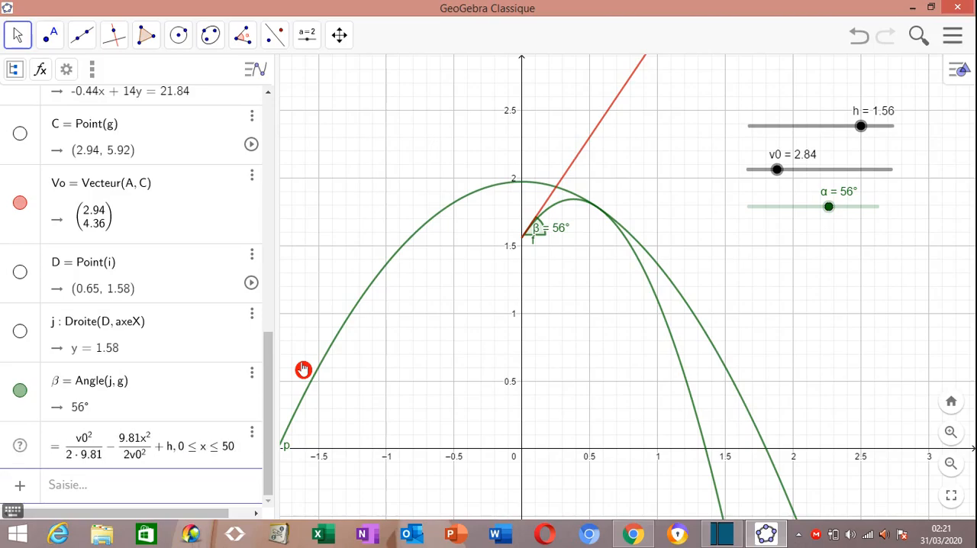
{"action": "key", "text": "Return"}
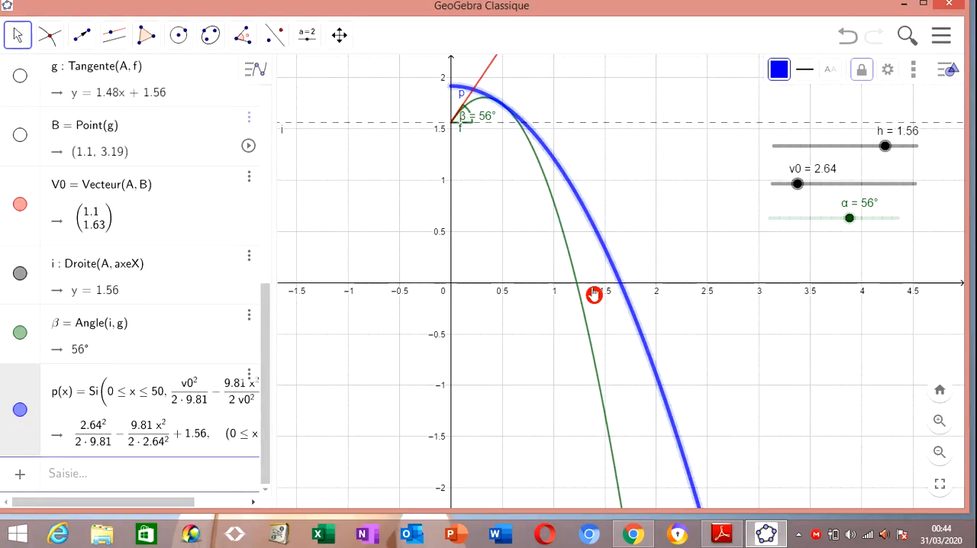
Create the intersection points of the trajectory f and of the parabola p with the x-axis
{"action": "scroll", "coordinate": [580, 294], "scroll_direction": "up", "scroll_amount": 6}
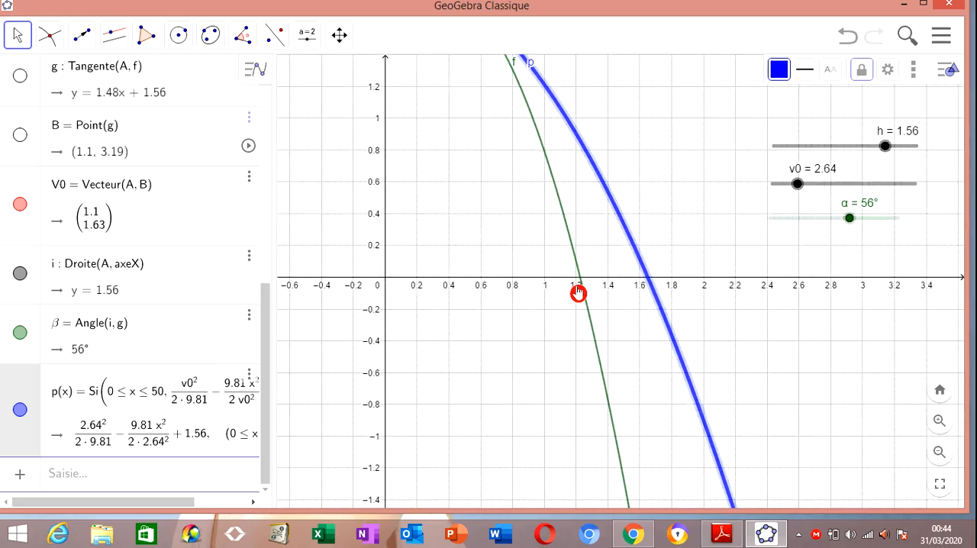
{"action": "scroll", "coordinate": [579, 294], "scroll_direction": "up", "scroll_amount": 8}
{"action": "scroll", "coordinate": [584, 269], "scroll_direction": "down", "scroll_amount": 2}
{"action": "scroll", "coordinate": [584, 269], "scroll_direction": "down", "scroll_amount": 9}
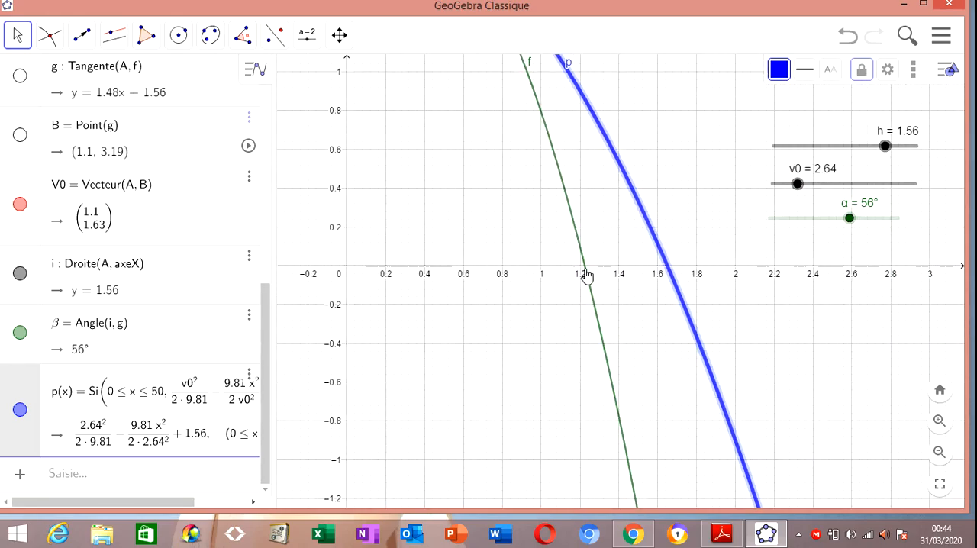
{"action": "scroll", "coordinate": [587, 275], "scroll_direction": "down", "scroll_amount": 3}
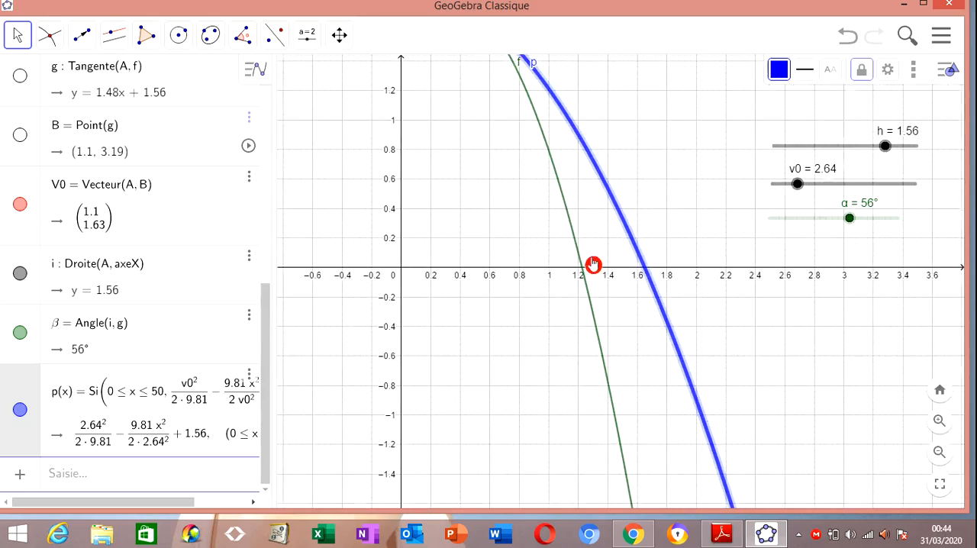
{"action": "left_click", "coordinate": [48, 34]}
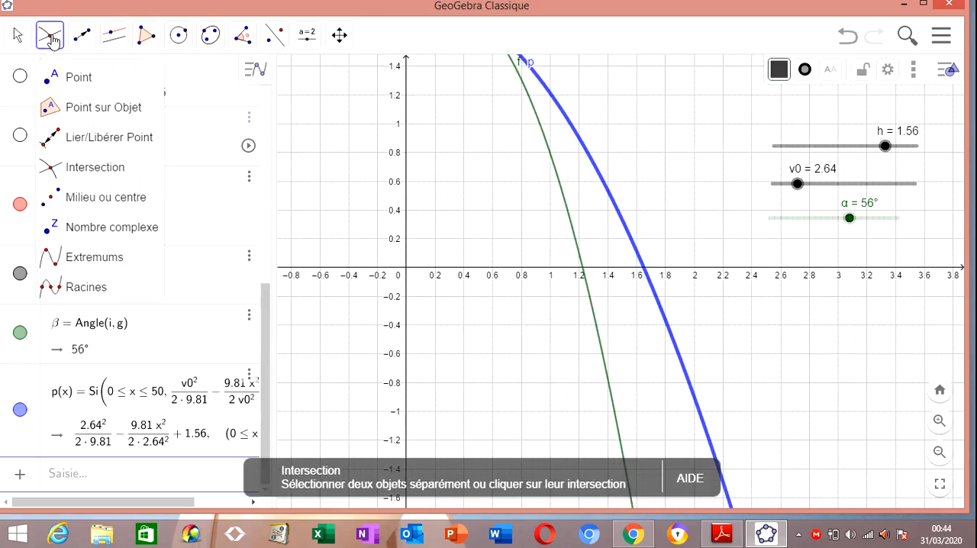
{"action": "left_click", "coordinate": [86, 79]}
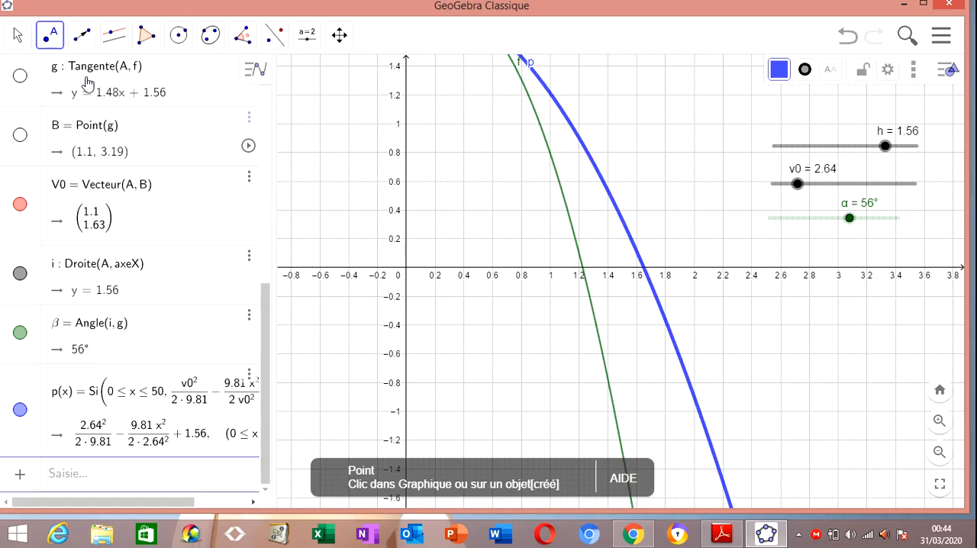
{"action": "left_click", "coordinate": [48, 36]}
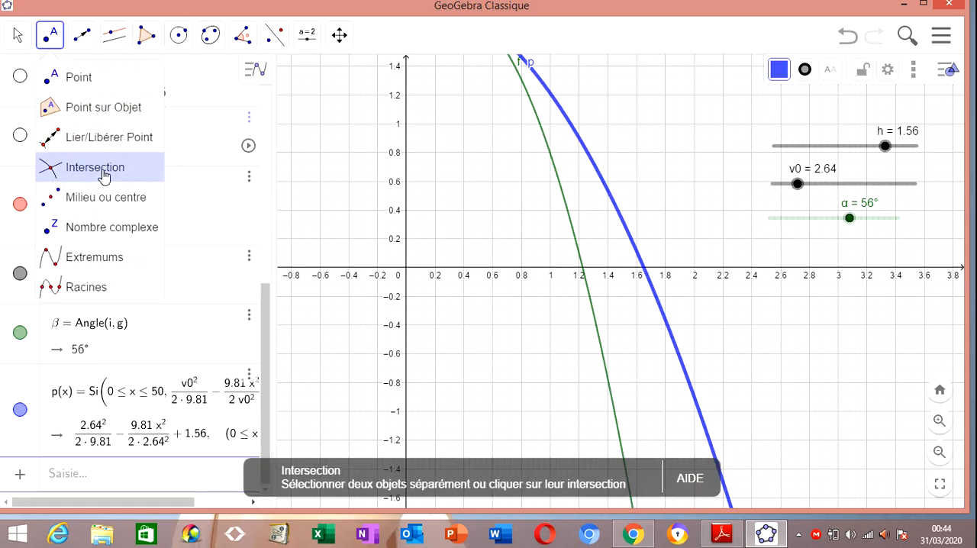
{"action": "left_click", "coordinate": [105, 175]}
{"action": "left_click", "coordinate": [576, 247]}
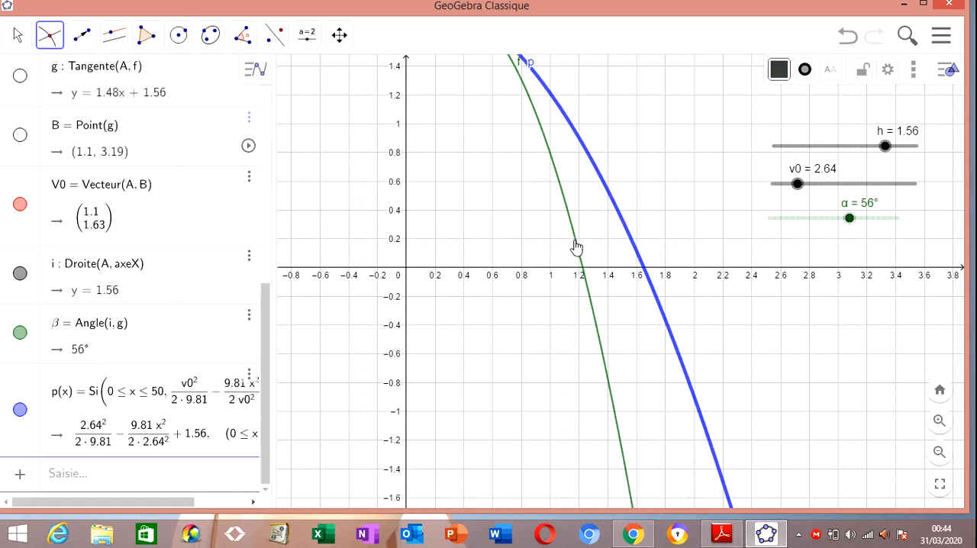
{"action": "left_click", "coordinate": [554, 274]}
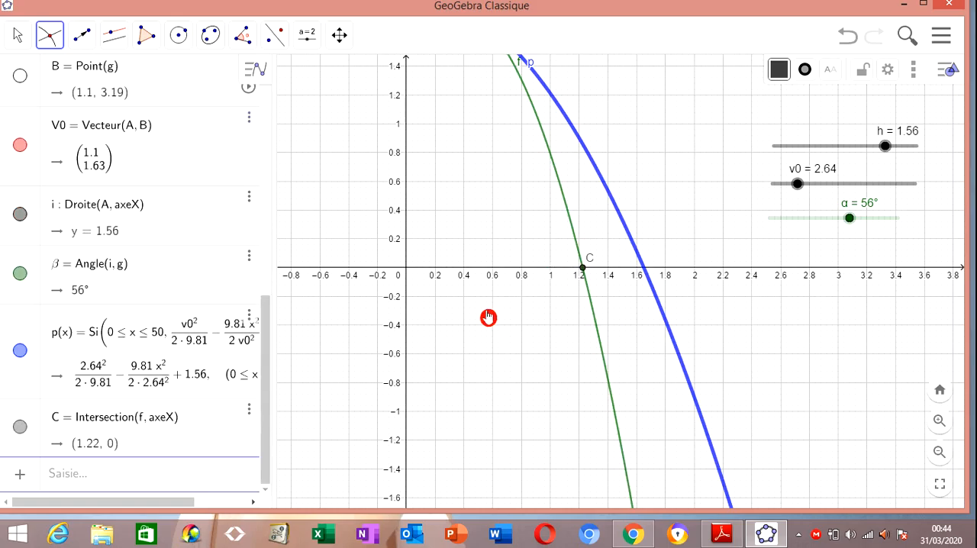
{"action": "left_click", "coordinate": [637, 250]}
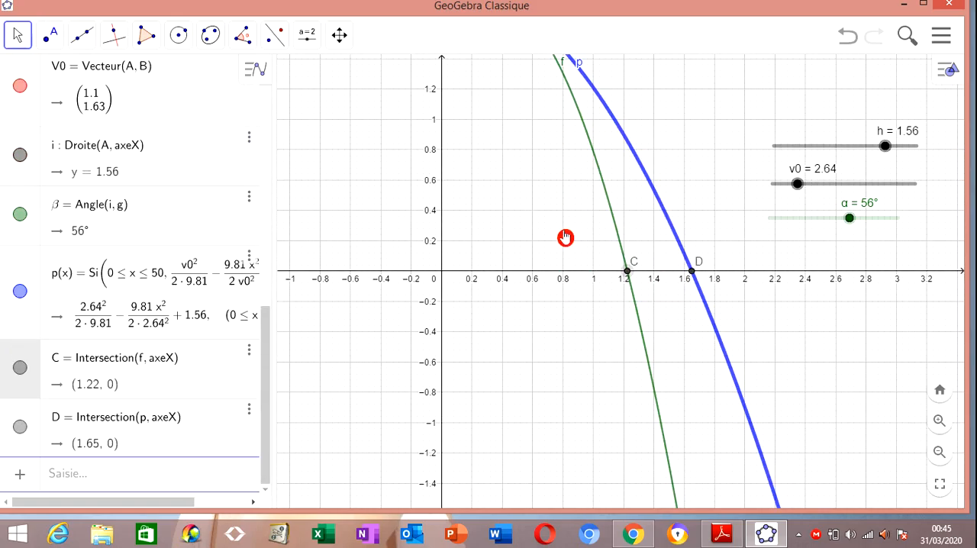
{"action": "left_click_drag", "start_coordinate": [543, 206], "coordinate": [549, 280]}
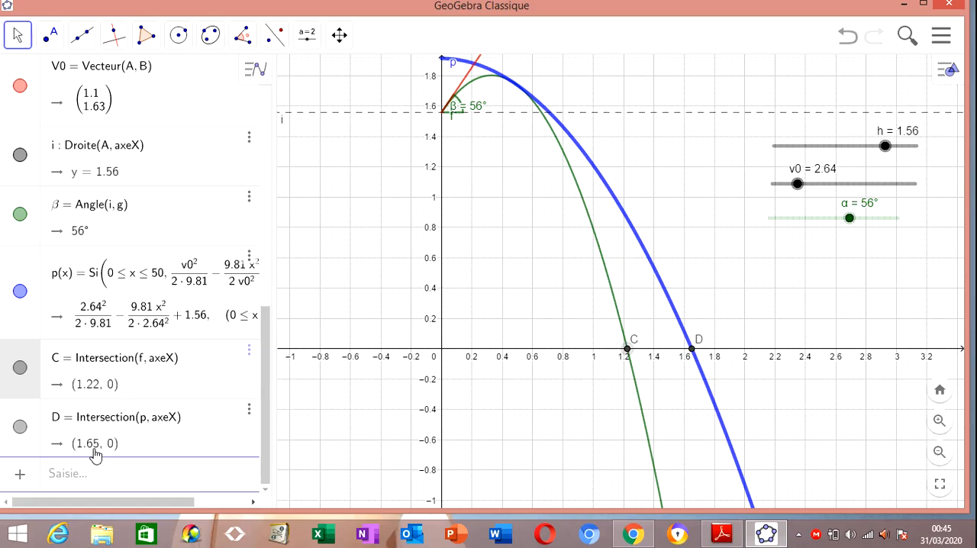
Lower the launch height h to 0 and raise it to 2 to vary both curves and their x-axis intersections
{"action": "scroll", "coordinate": [425, 218], "scroll_direction": "down", "scroll_amount": 3}
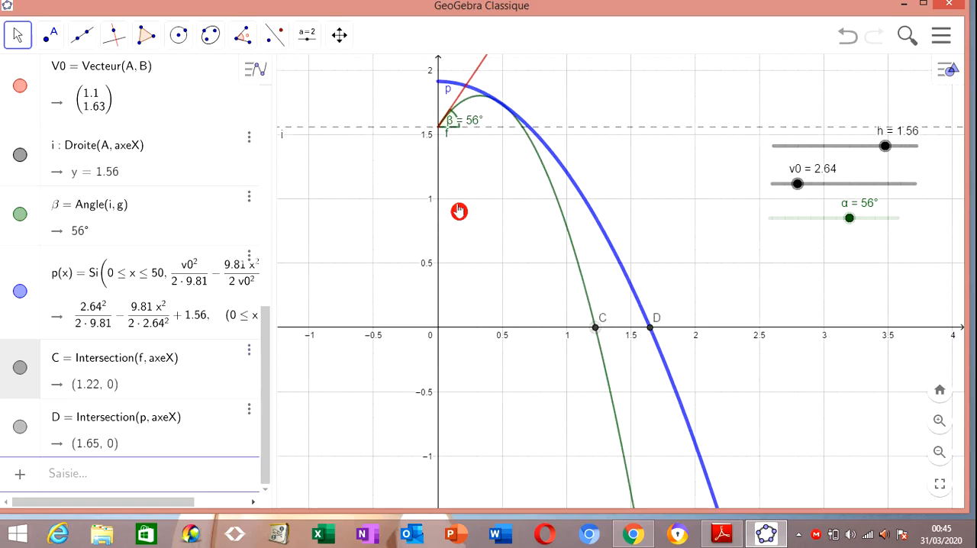
{"action": "scroll", "coordinate": [459, 212], "scroll_direction": "down", "scroll_amount": 2}
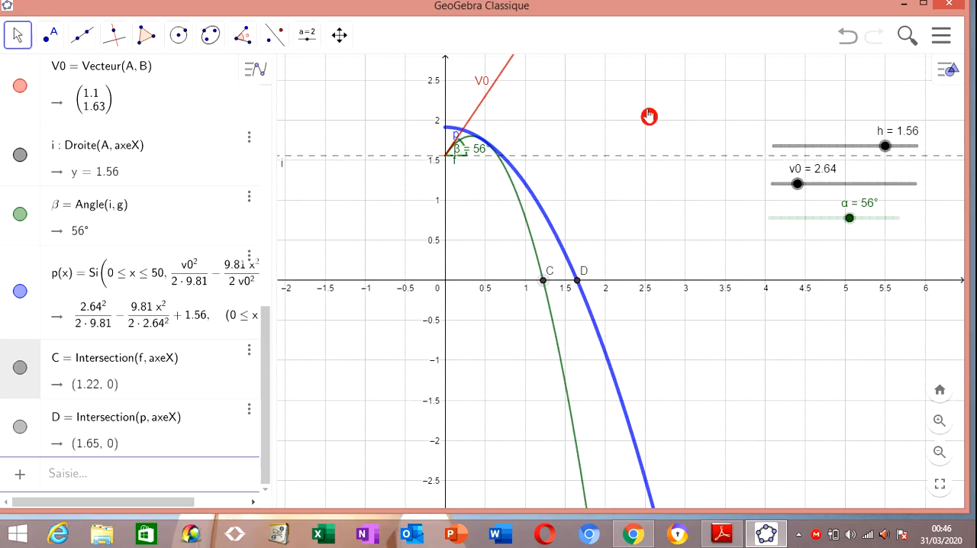
{"action": "left_click_drag", "start_coordinate": [627, 108], "coordinate": [626, 176]}
{"action": "left_click", "coordinate": [707, 187]}
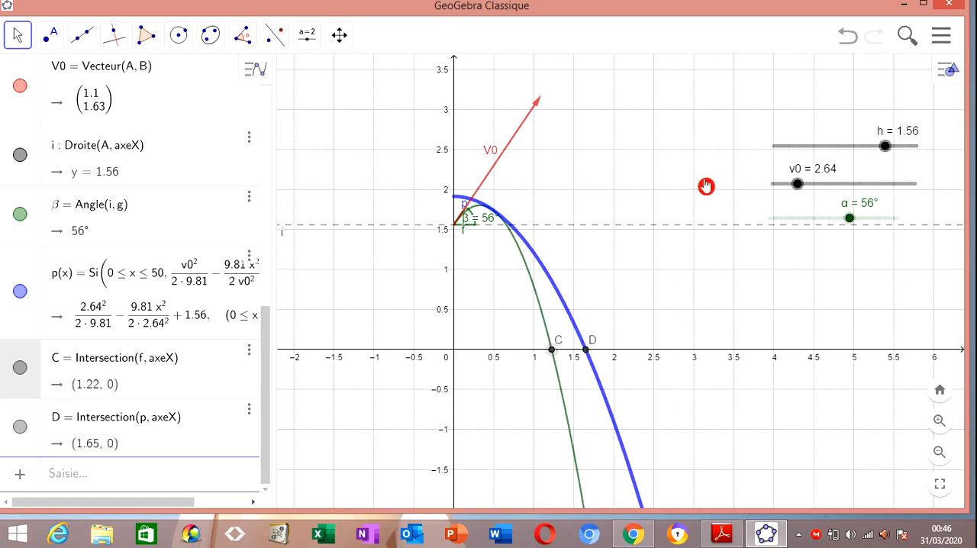
{"action": "left_click_drag", "start_coordinate": [885, 148], "coordinate": [754, 157]}
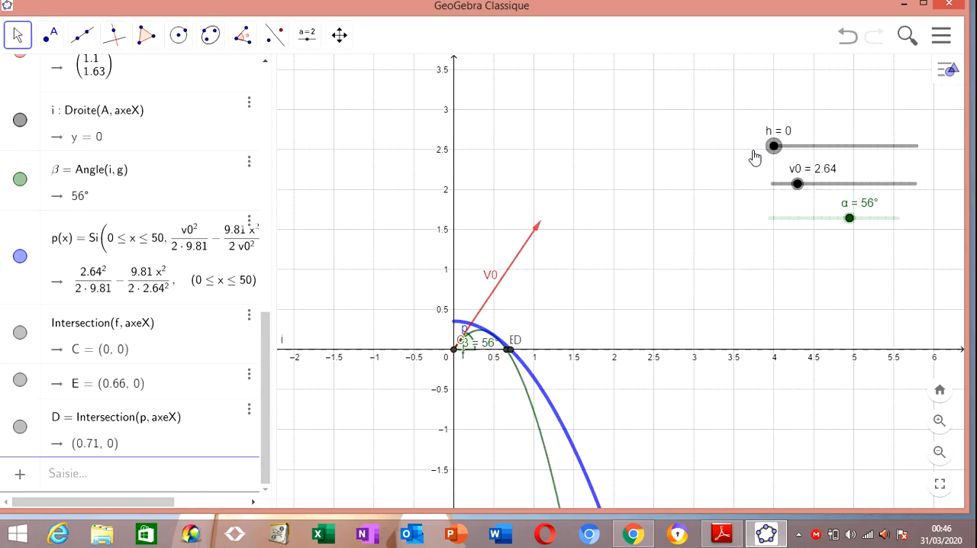
{"action": "left_click_drag", "start_coordinate": [766, 155], "coordinate": [934, 153]}
Vary the initial speed v0 through 7.65 and 8.18 and set it to 7.28
{"action": "left_click_drag", "start_coordinate": [799, 186], "coordinate": [834, 187]}
{"action": "scroll", "coordinate": [782, 217], "scroll_direction": "down", "scroll_amount": 3}
{"action": "left_click_drag", "start_coordinate": [905, 253], "coordinate": [670, 218]}
{"action": "left_click_drag", "start_coordinate": [834, 185], "coordinate": [845, 184]}
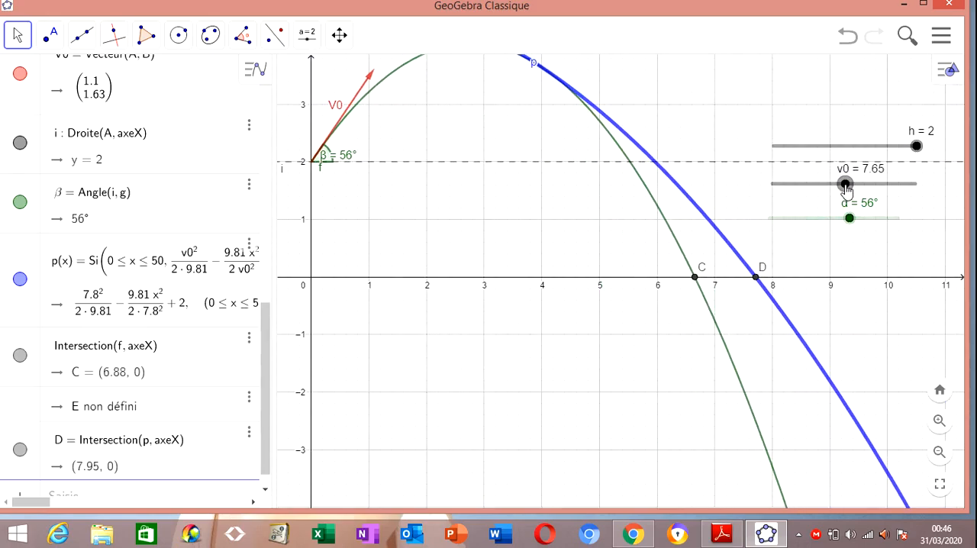
{"action": "scroll", "coordinate": [737, 196], "scroll_direction": "down", "scroll_amount": 4}
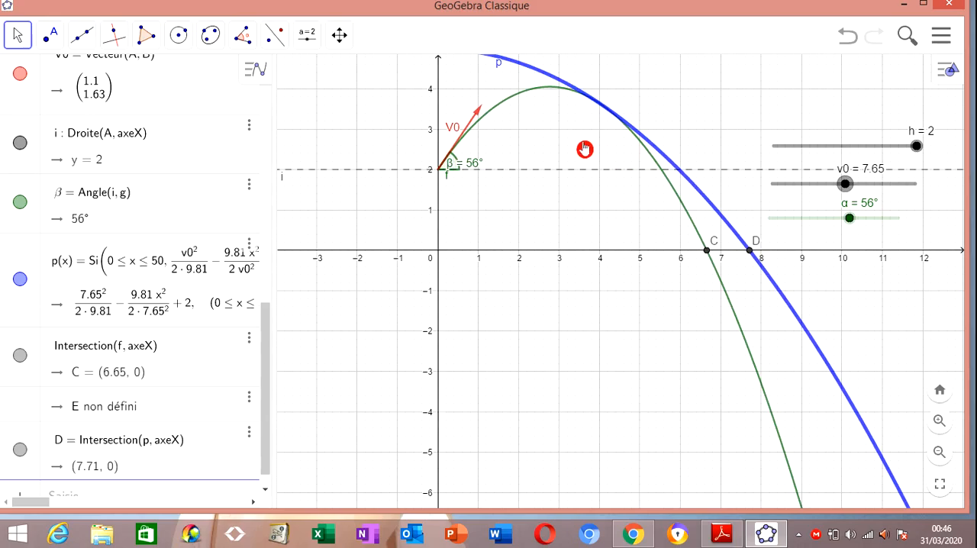
{"action": "left_click_drag", "start_coordinate": [845, 185], "coordinate": [849, 185]}
{"action": "left_click_drag", "start_coordinate": [757, 124], "coordinate": [602, 168]}
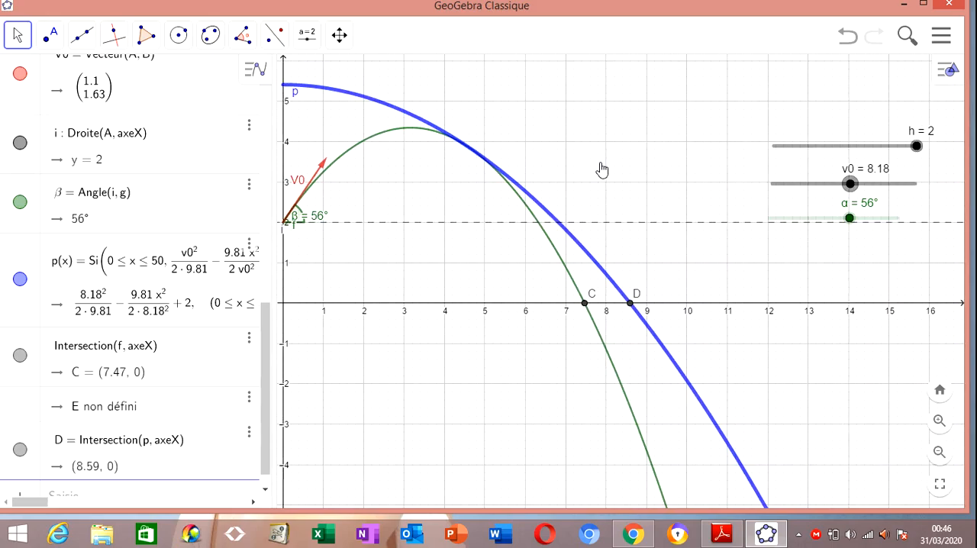
{"action": "scroll", "coordinate": [472, 157], "scroll_direction": "down", "scroll_amount": 2}
{"action": "left_click", "coordinate": [796, 181]}
{"action": "mouse_move", "coordinate": [849, 184]}
{"action": "left_mouse_down"}
{"action": "mouse_move", "coordinate": [881, 185]}
{"action": "mouse_move", "coordinate": [840, 185]}
{"action": "left_mouse_up"}
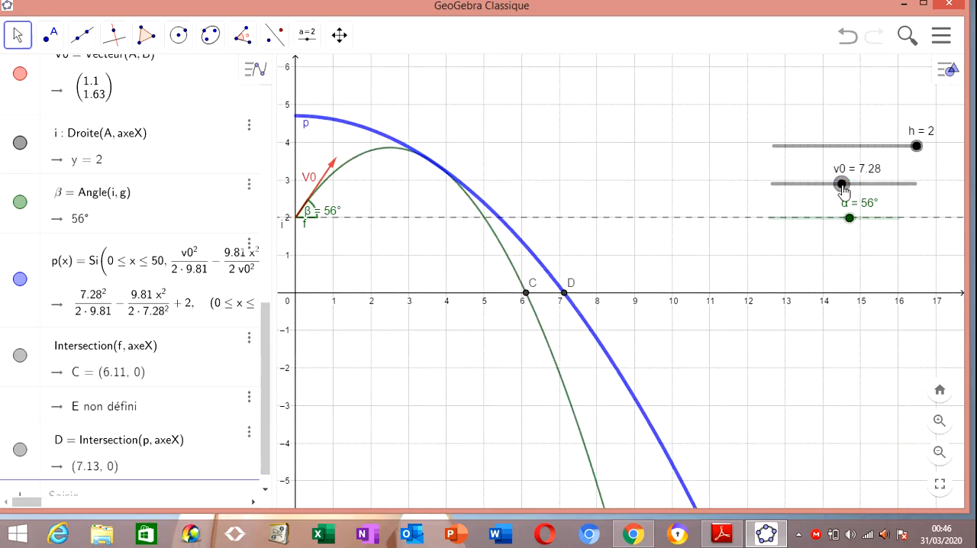
Lower the launch angle α to 38° and raise it to 70° to compare the trajectory with the parabola p
{"action": "left_click_drag", "start_coordinate": [849, 221], "coordinate": [824, 235]}
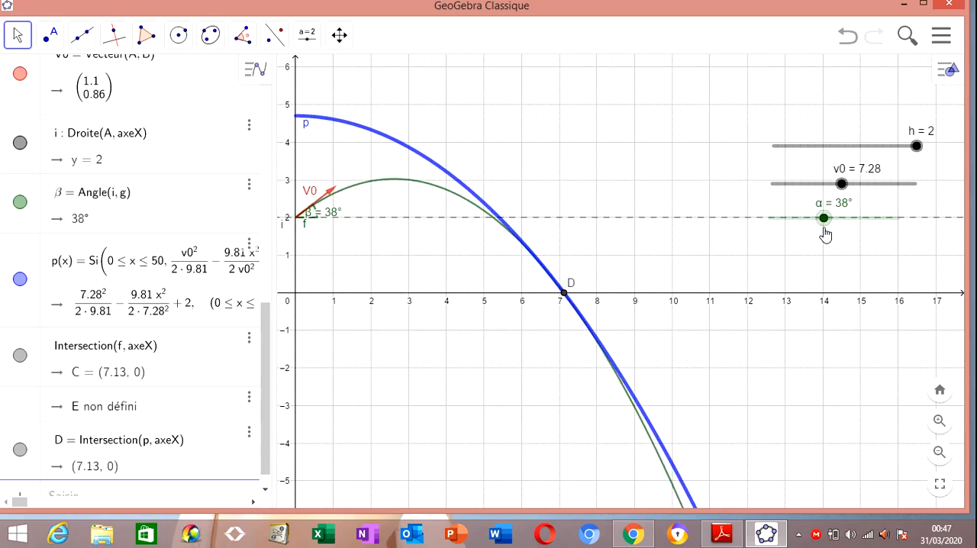
{"action": "left_click_drag", "start_coordinate": [825, 235], "coordinate": [870, 221]}
{"action": "left_click_drag", "start_coordinate": [550, 155], "coordinate": [703, 159]}
{"action": "scroll", "coordinate": [608, 154], "scroll_direction": "up", "scroll_amount": 2}
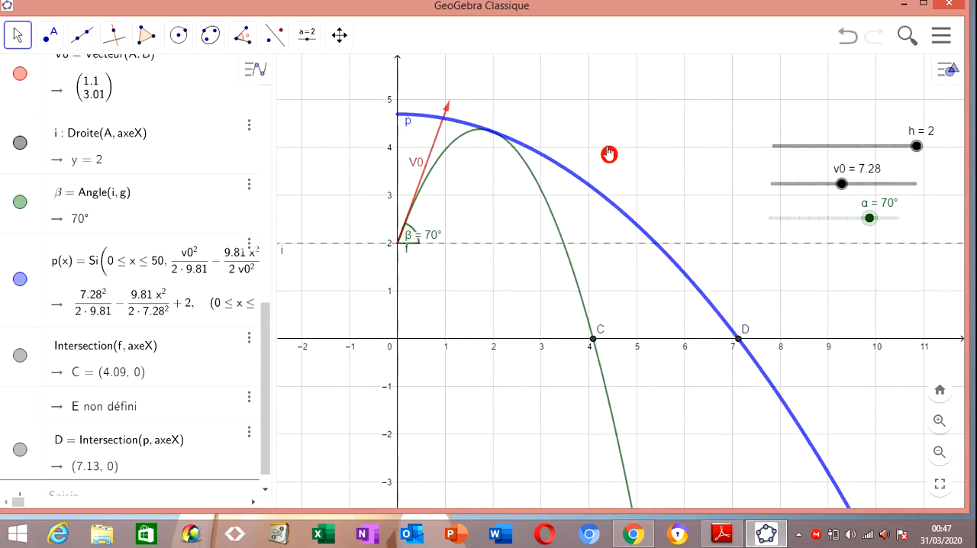